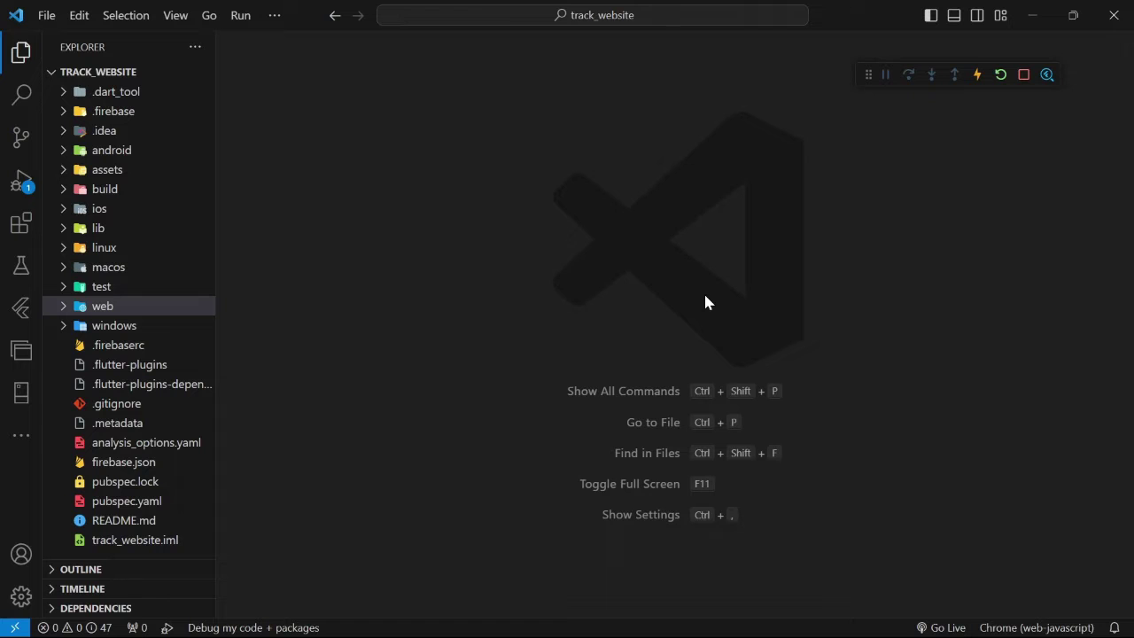
# Step: Switch desktops to Chrome showing the Track Media site at tracker-9e901.web.app
pyautogui.press('ctrl+super+Right')
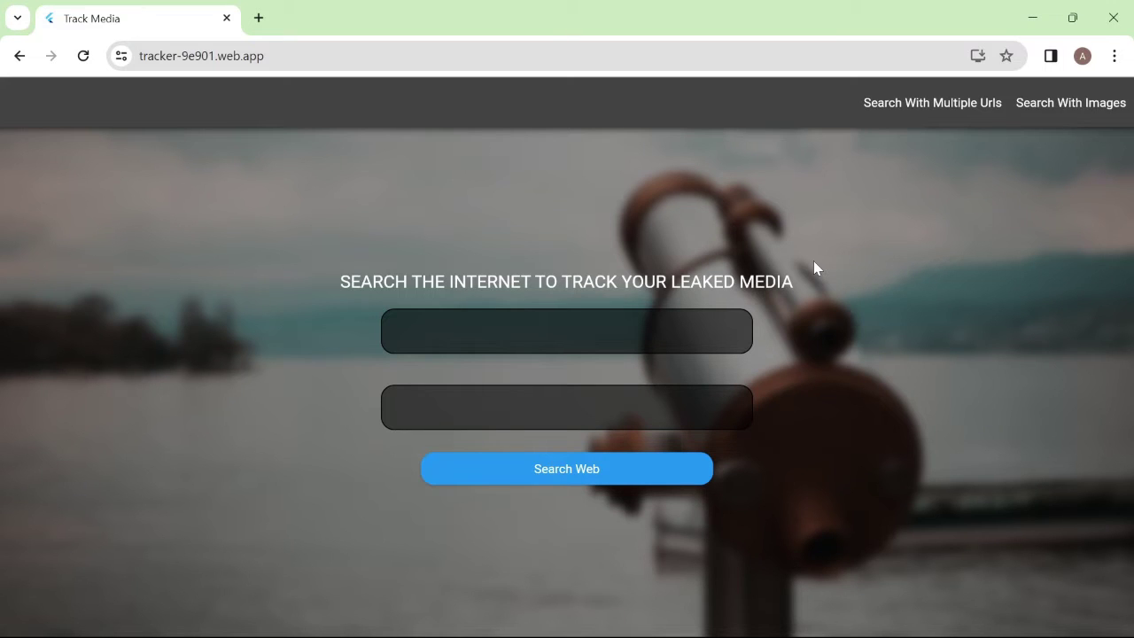
pyautogui.click(790, 617)
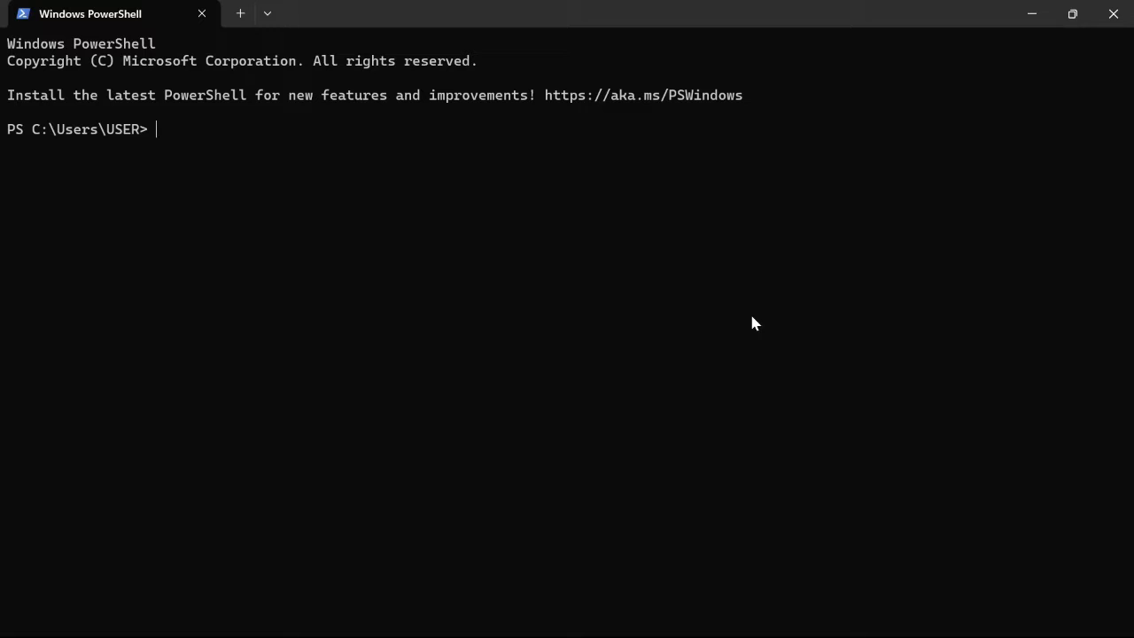
pyautogui.click(1033, 13)
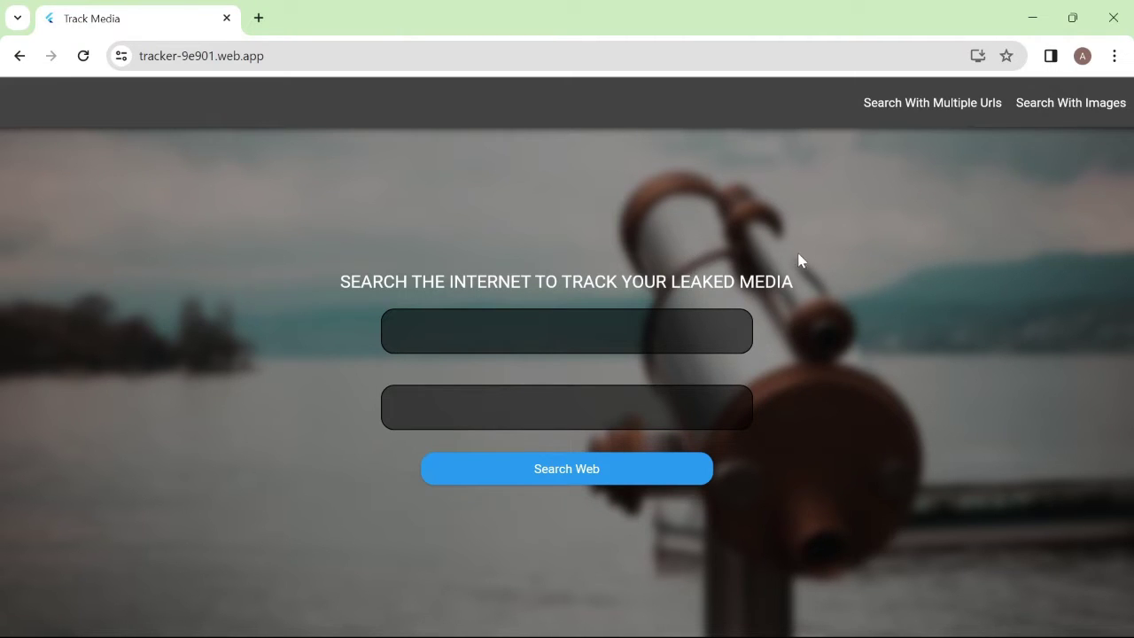
# Step: Look over the TMZ site in its Chrome window, then minimize it
pyautogui.moveTo(824, 625)
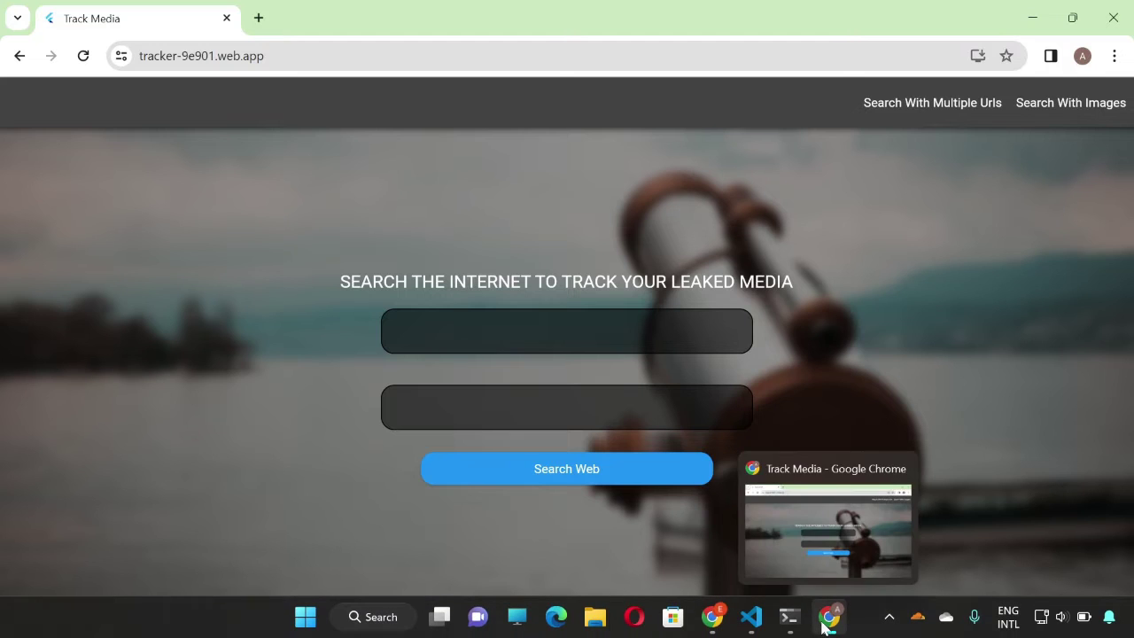
pyautogui.click(713, 616)
pyautogui.scroll(-1, 574, 359)
pyautogui.scroll(1, 574, 358)
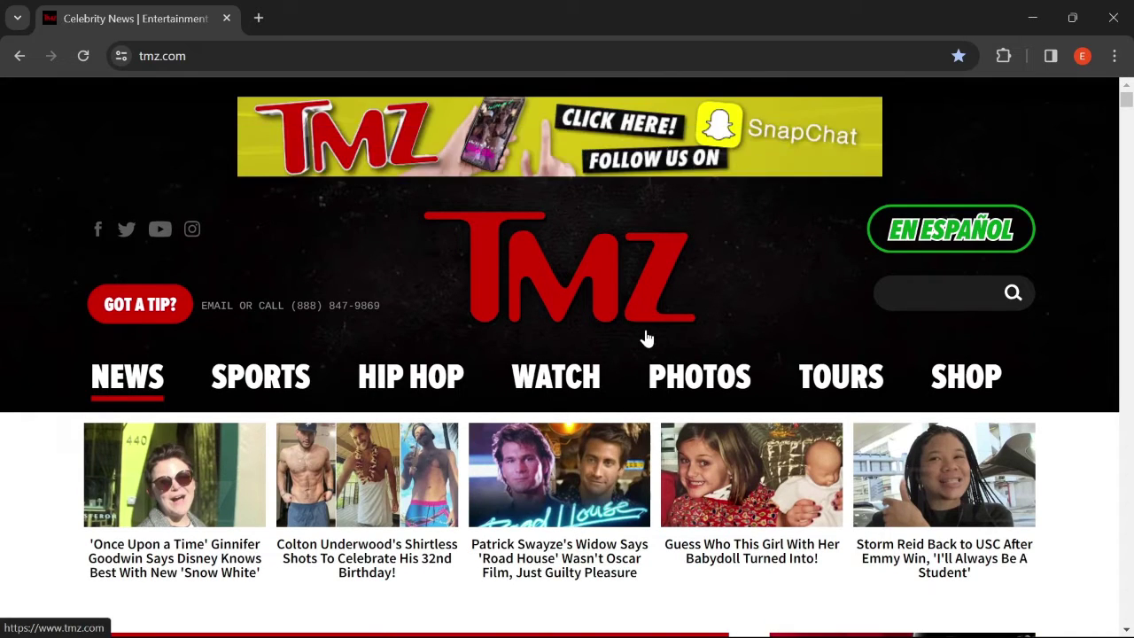
pyautogui.click(1032, 18)
pyautogui.click(567, 331)
pyautogui.write('https://tmz.com')
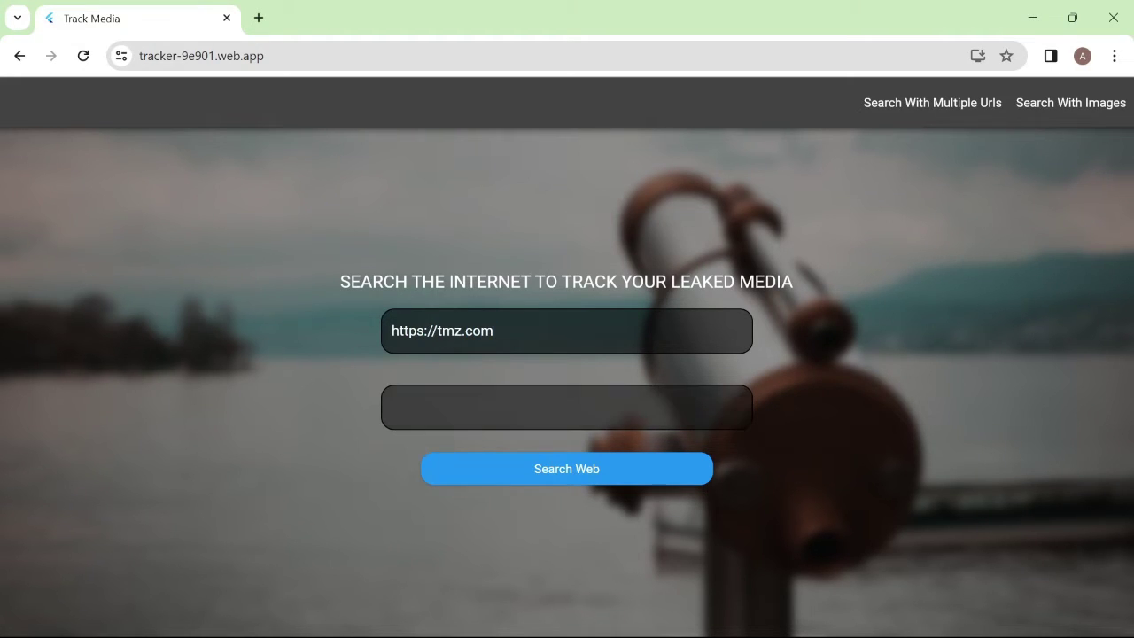
pyautogui.click(567, 406)
pyautogui.write('taylor')
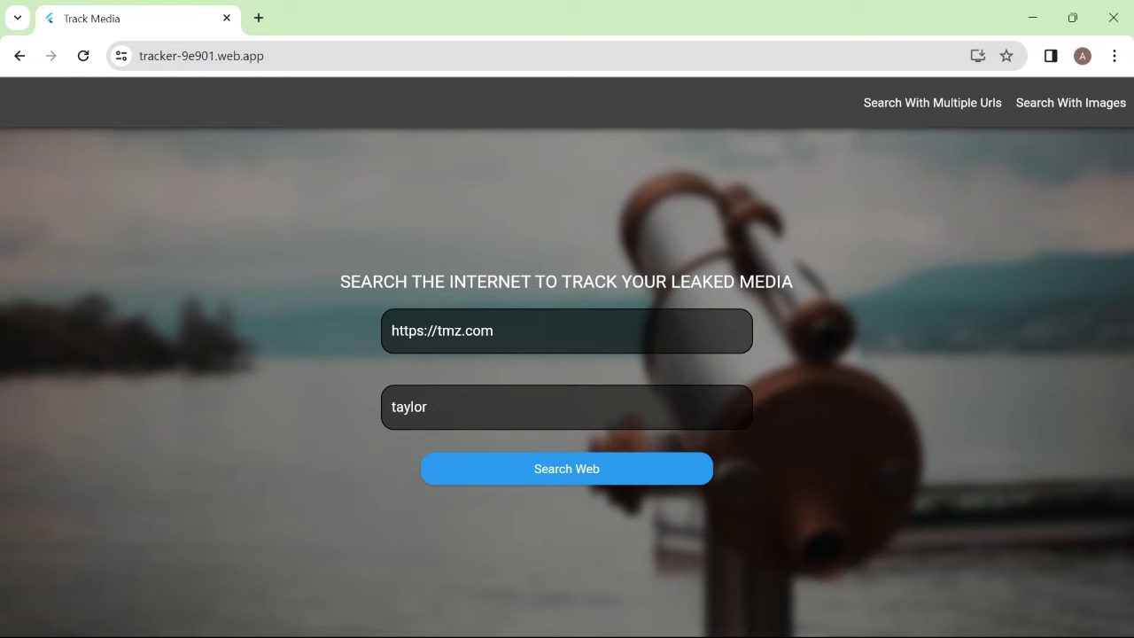
pyautogui.click(588, 476)
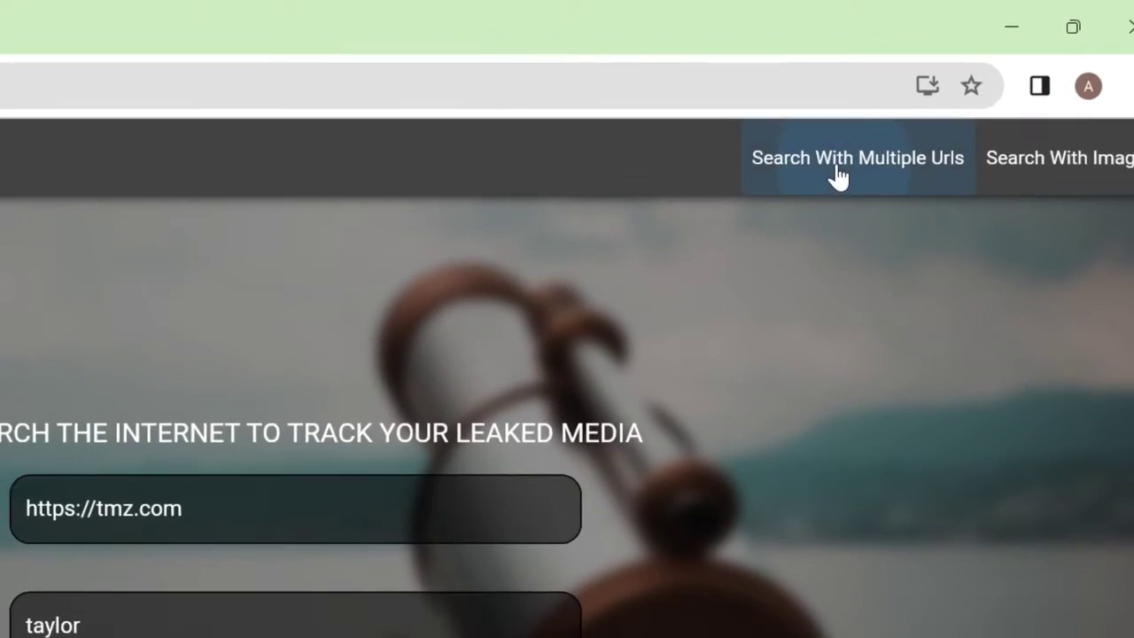
pyautogui.click(918, 105)
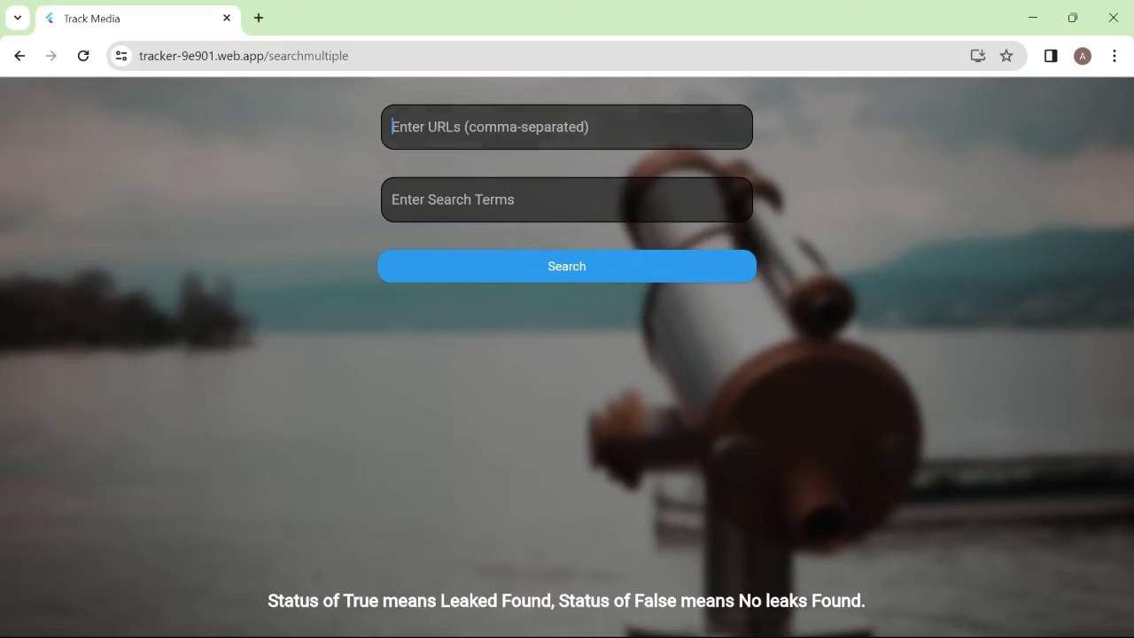
pyautogui.write('https')
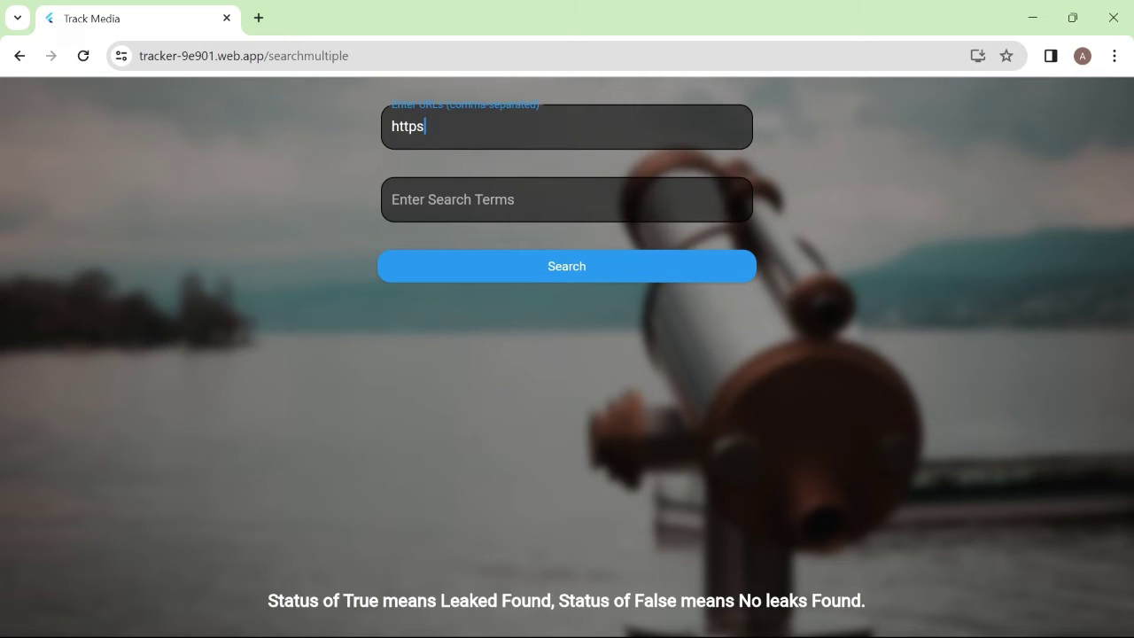
pyautogui.write('://tmz.com,https://people.com')
pyautogui.press('Tab')
pyautogui.write('taylor')
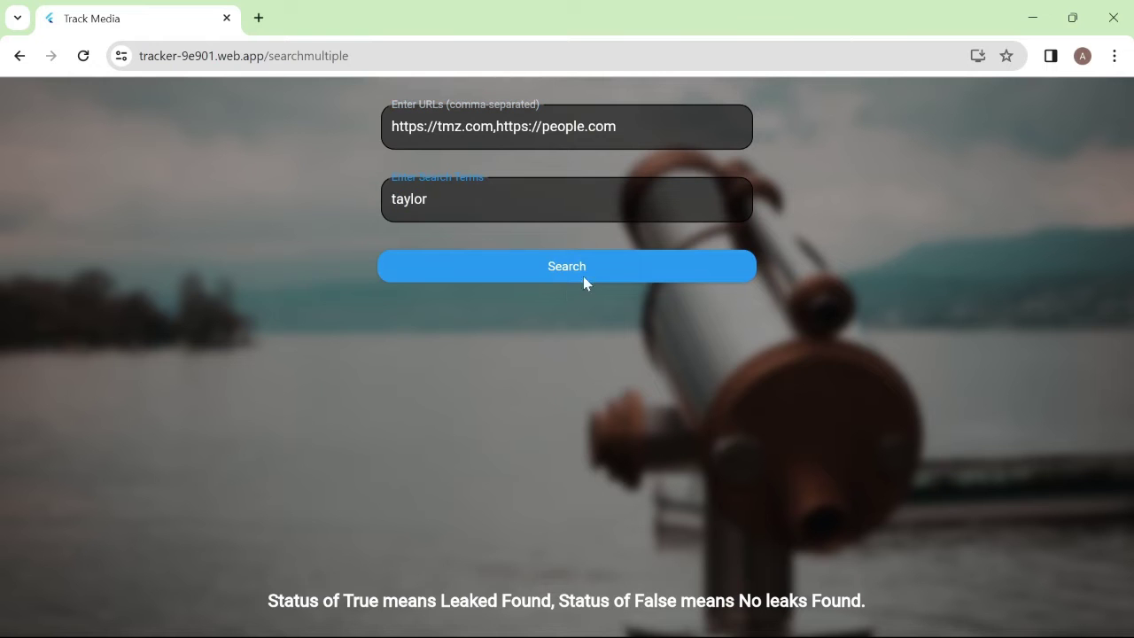
pyautogui.click(591, 274)
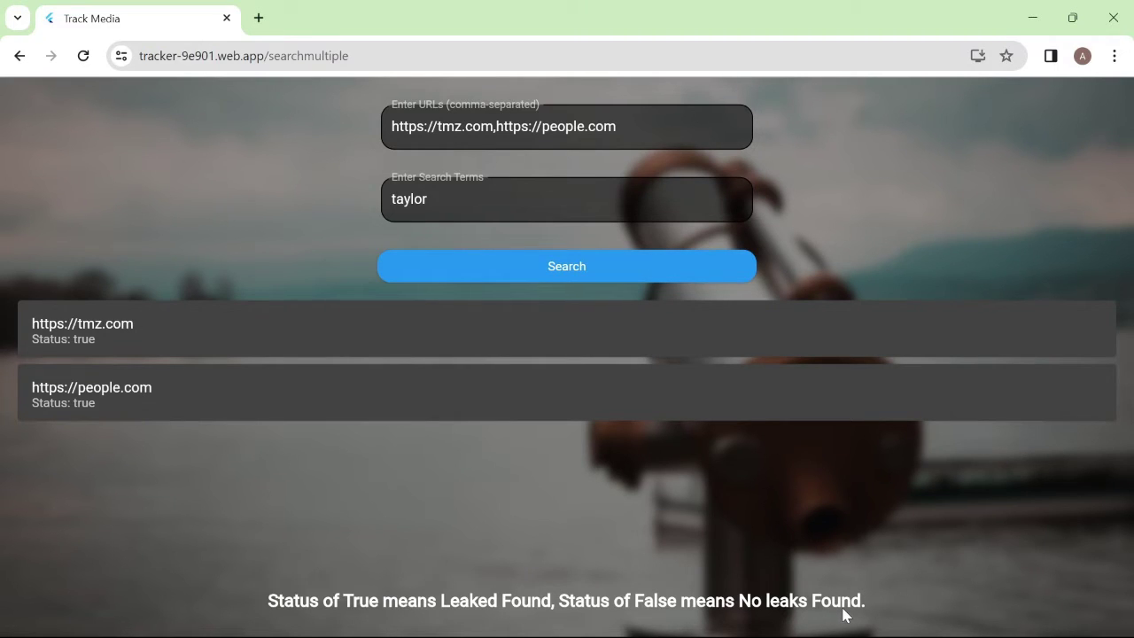
# Step: Search both sites for 'ariana', then change people to history in the URL list
pyautogui.doubleClick(737, 200)
pyautogui.write('ariana')
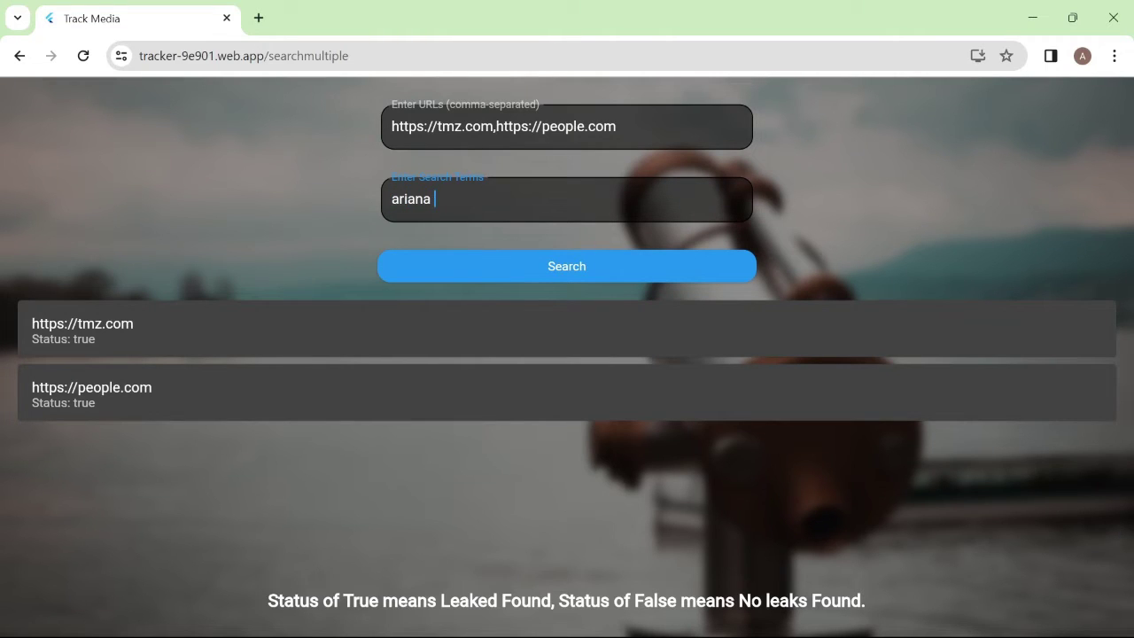
pyautogui.click(529, 266)
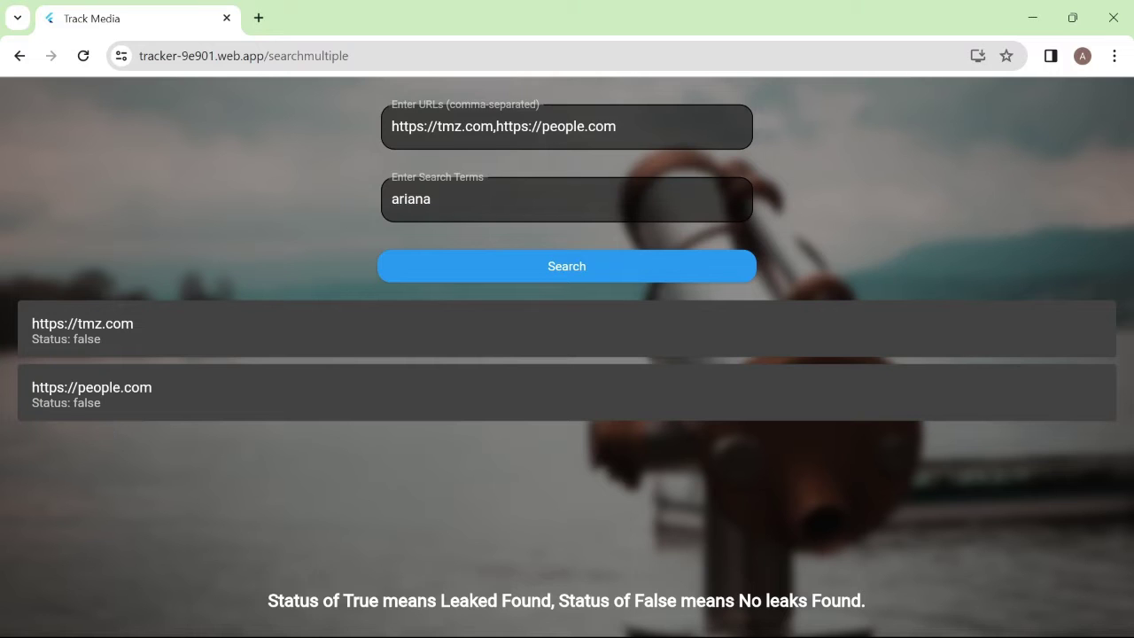
pyautogui.doubleClick(567, 126)
pyautogui.write('history.com')
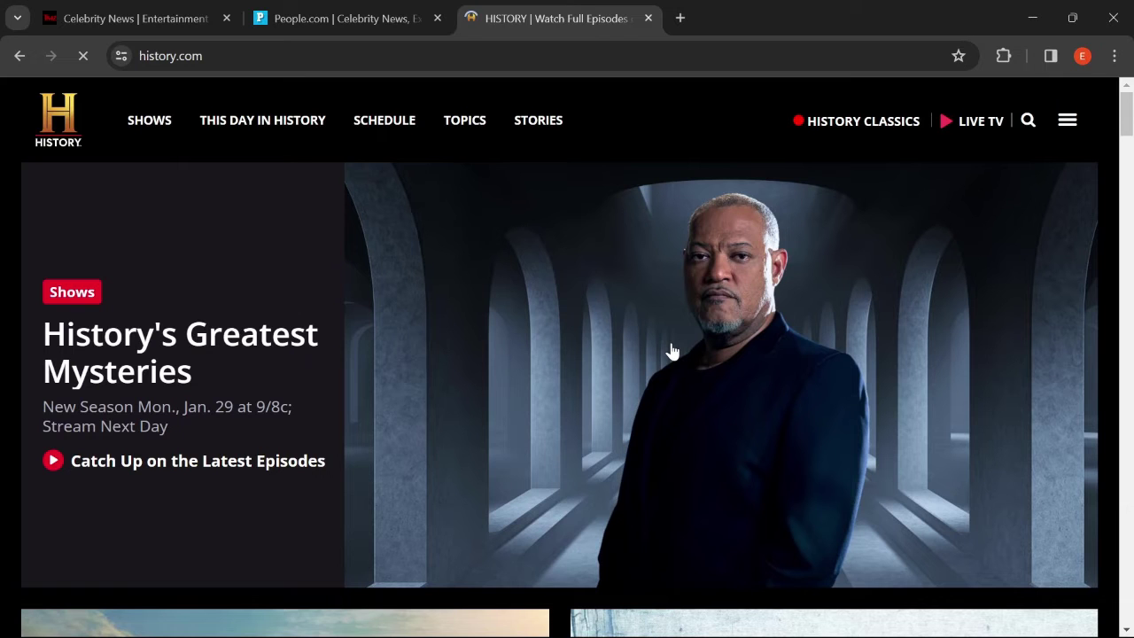
# Step: Minimize the history.com window and search tmz and history for 'bieber'
pyautogui.scroll(-1, 671, 351)
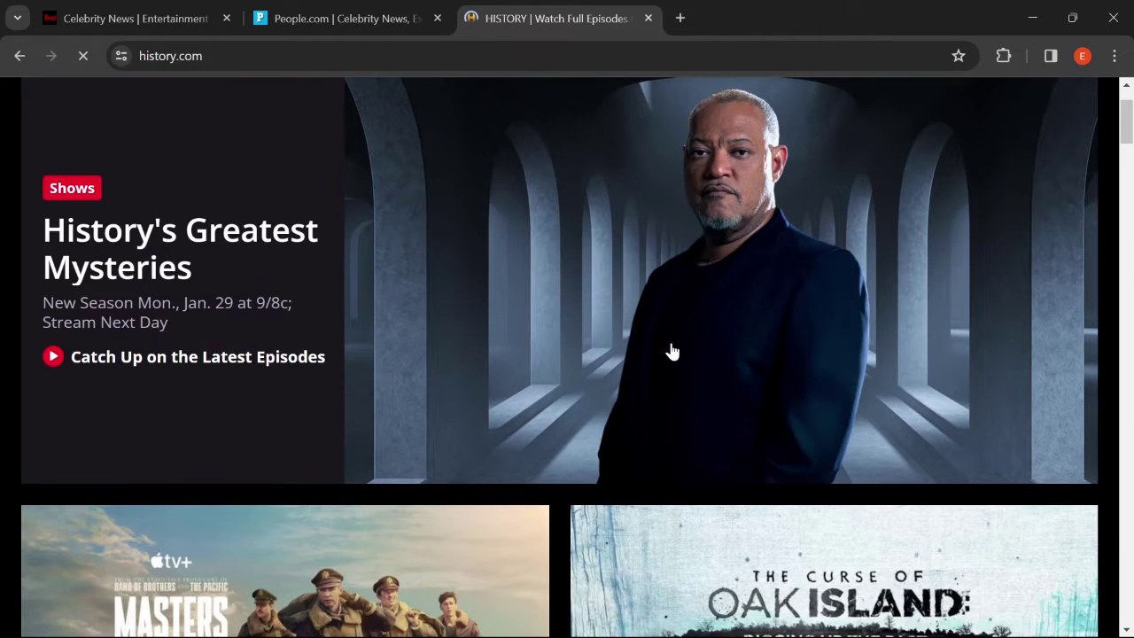
pyautogui.click(1017, 19)
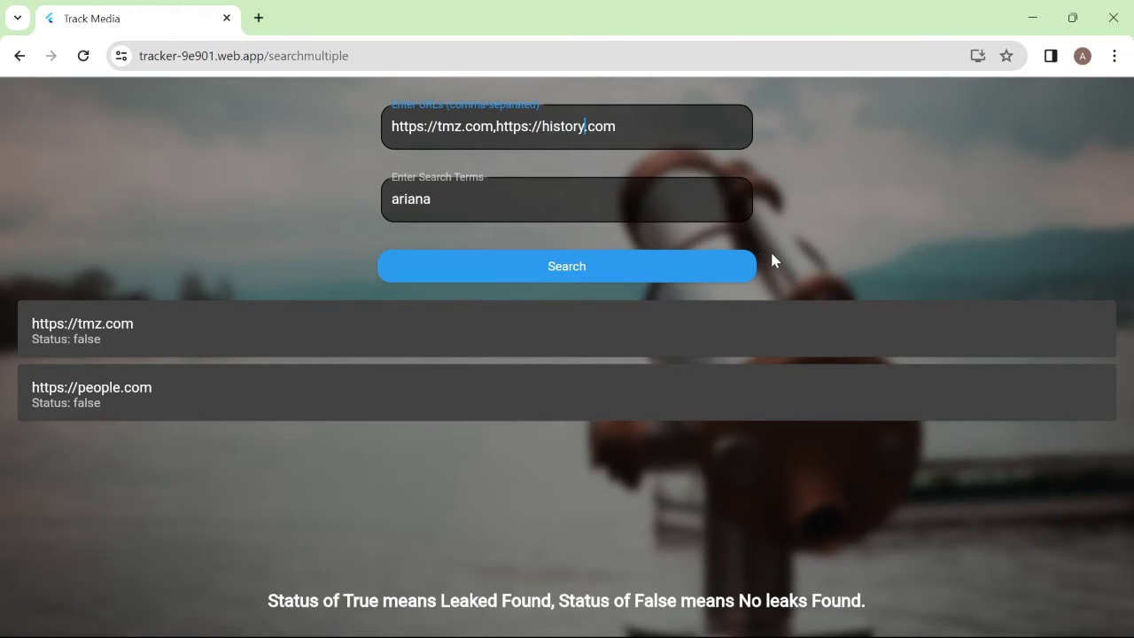
pyautogui.press('Tab')
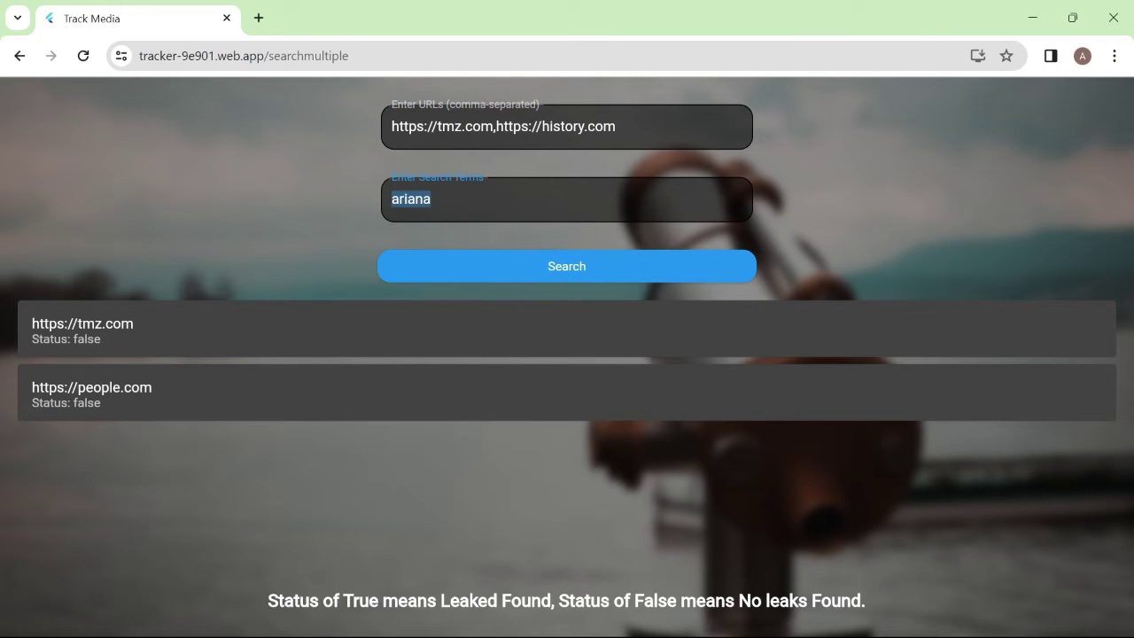
pyautogui.write('bieber')
pyautogui.click(534, 276)
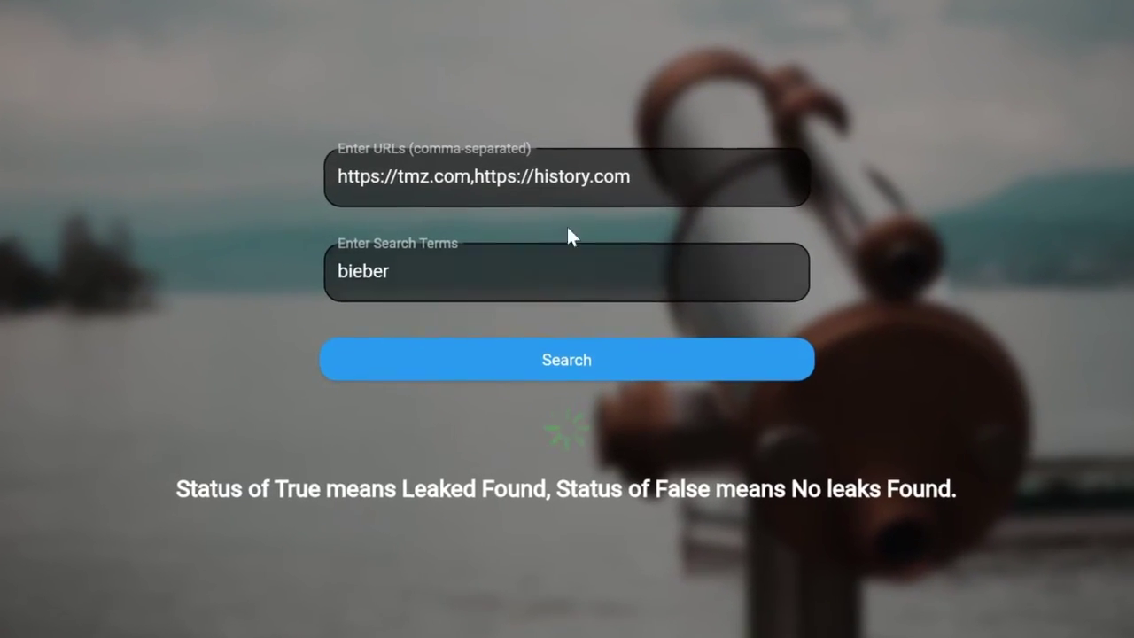
# Step: Append people.com and etonline.com to the URL list and search all four sites again
pyautogui.click(555, 197)
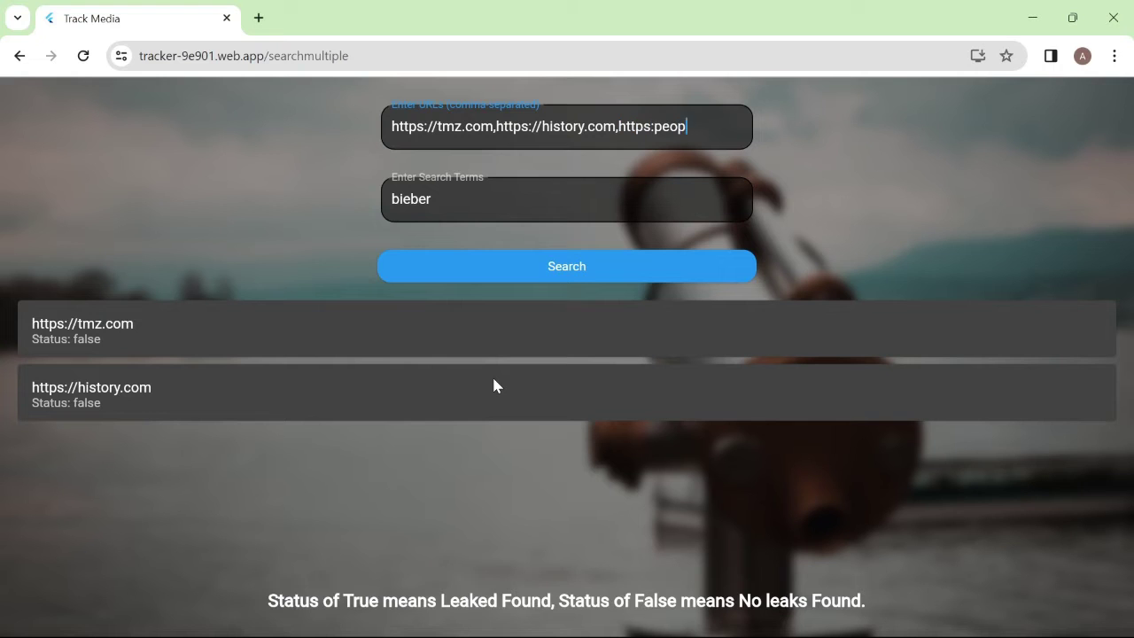
pyautogui.write('https://etonline.com')
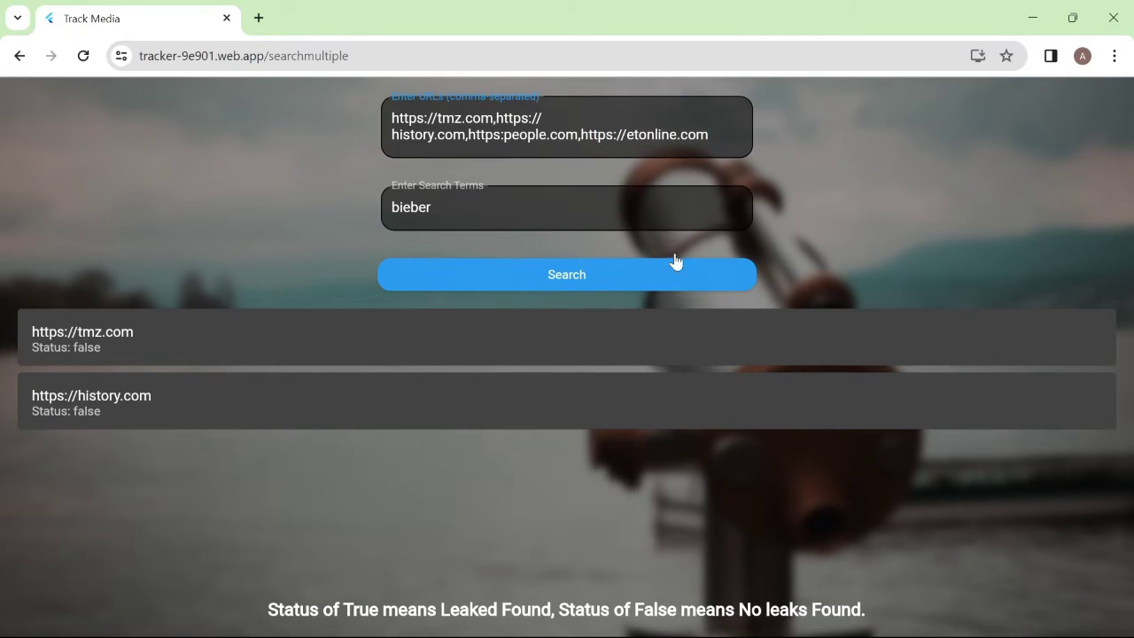
pyautogui.click(675, 265)
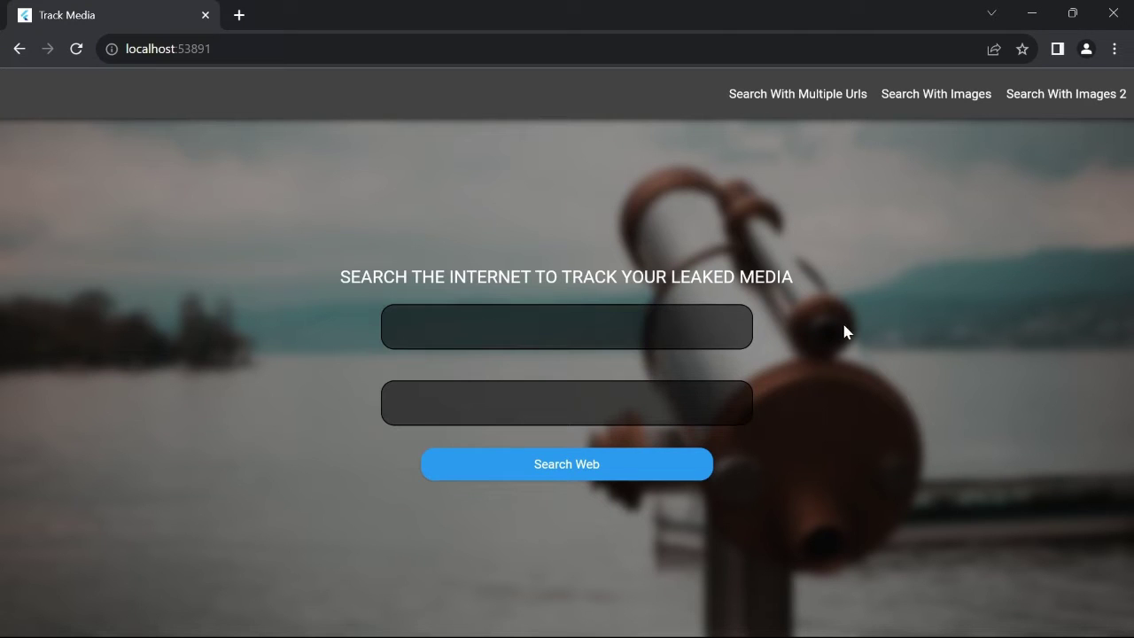
pyautogui.click(941, 103)
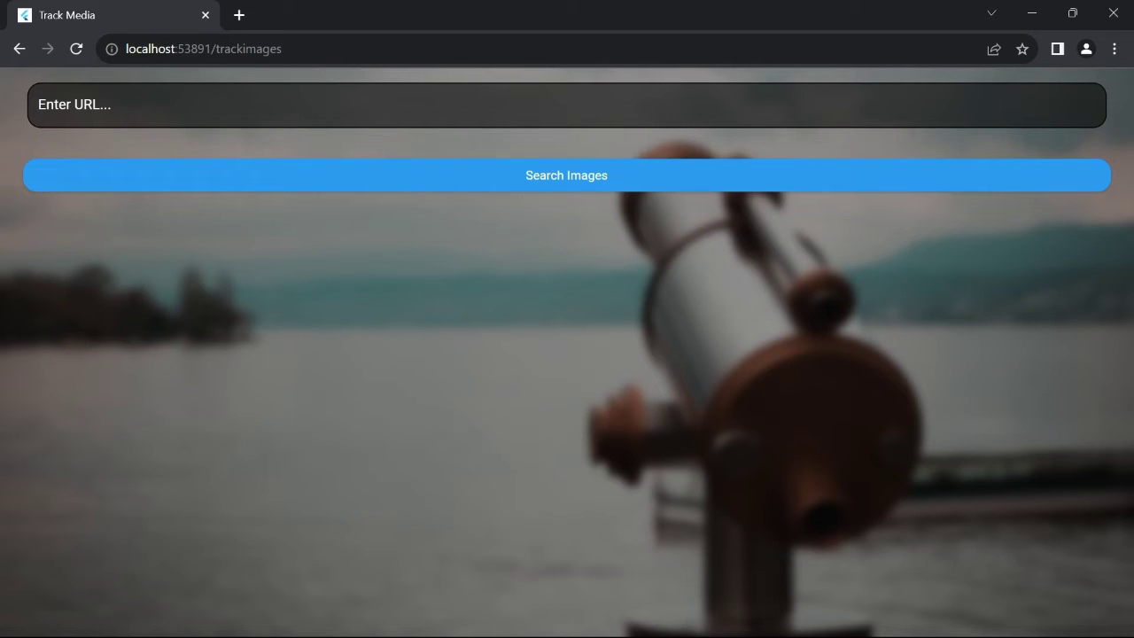
pyautogui.write('https://tmz.com')
pyautogui.click(472, 186)
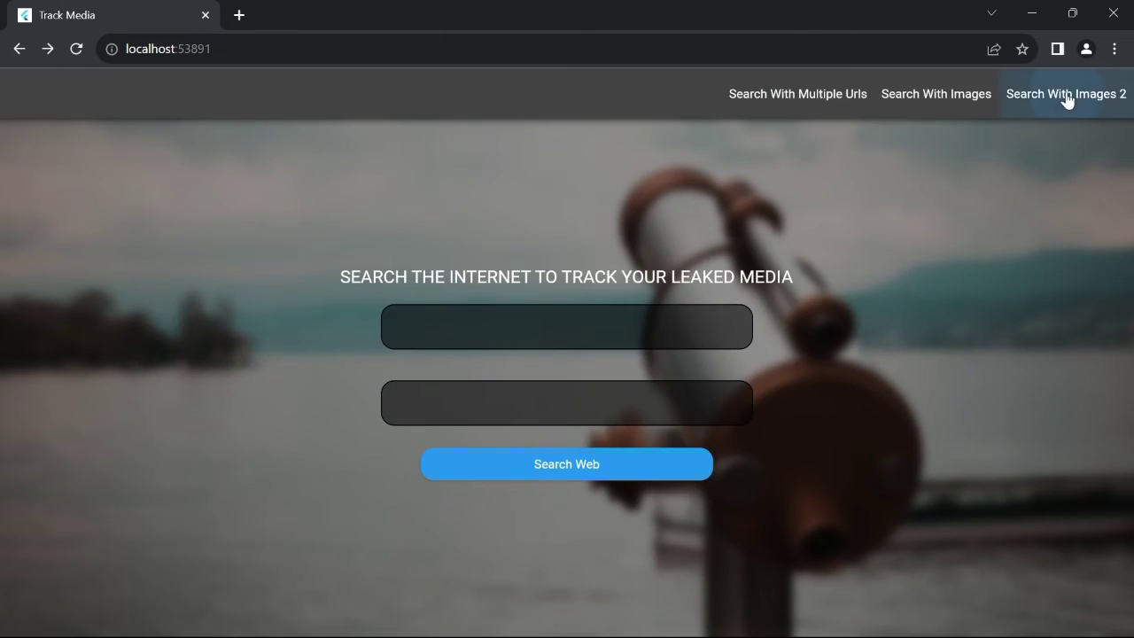
pyautogui.click(1069, 96)
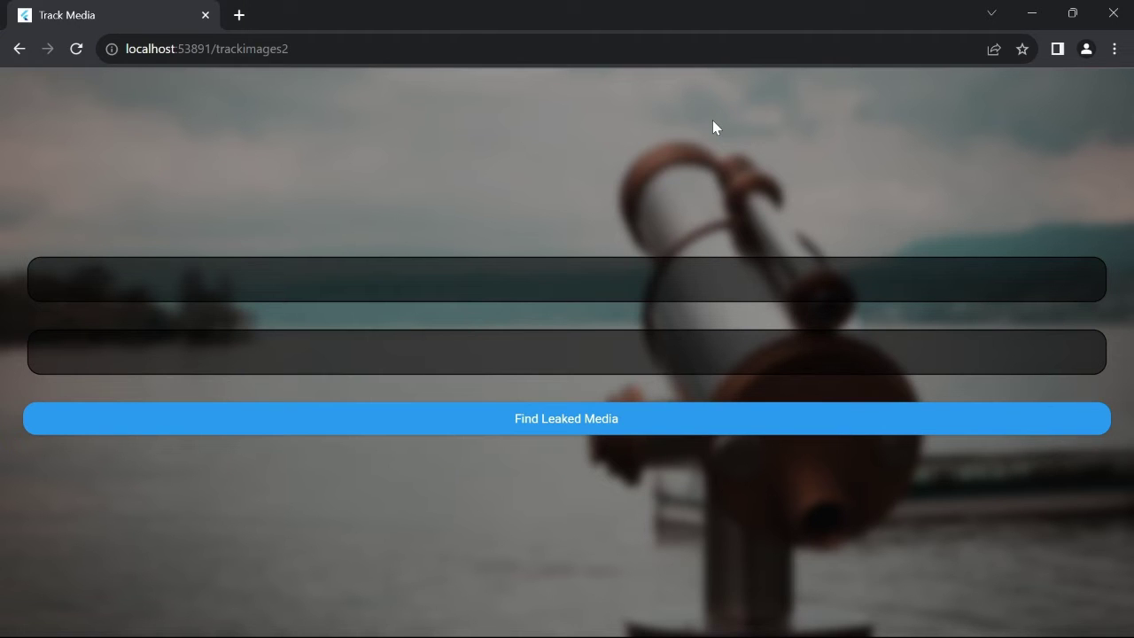
pyautogui.press('Tab')
pyautogui.write('https://tmz.com')
# Step: Open the more-options menu for sha.jpg in the Photos viewer
pyautogui.hotkey('alt', 'Tab')
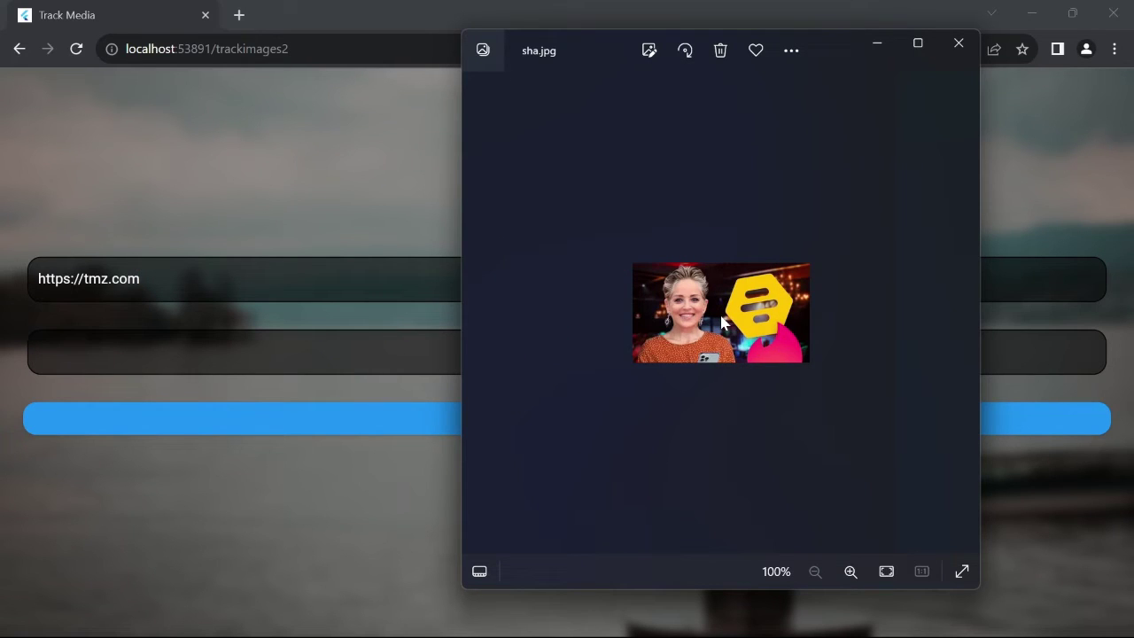
pyautogui.click(791, 51)
pyautogui.scroll(-2, 724, 281)
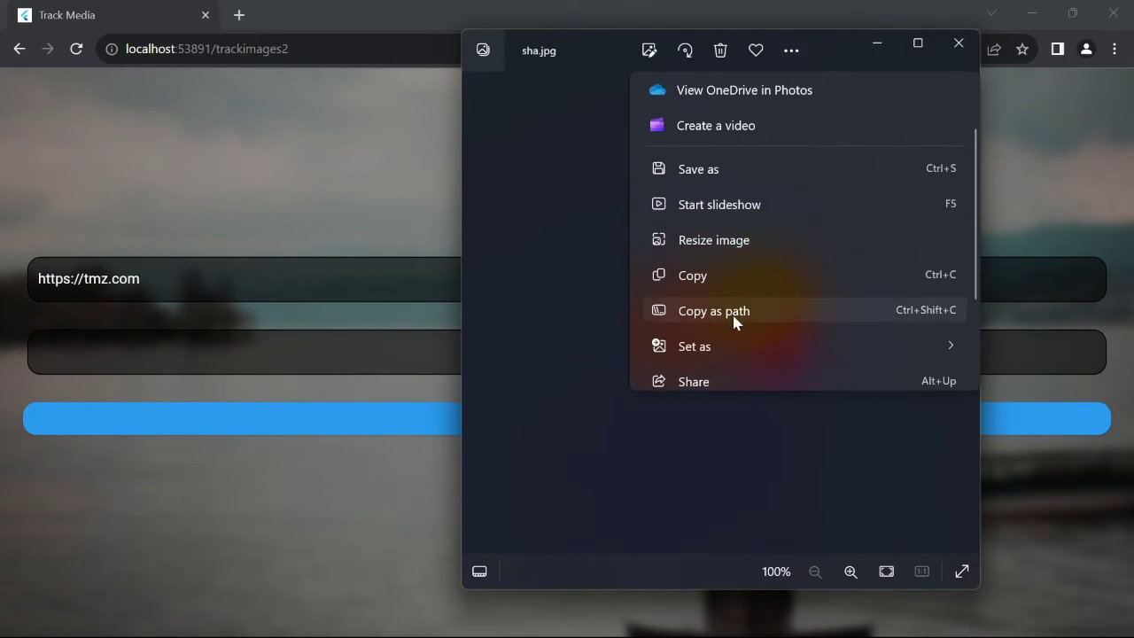
pyautogui.click(735, 312)
pyautogui.click(39, 351)
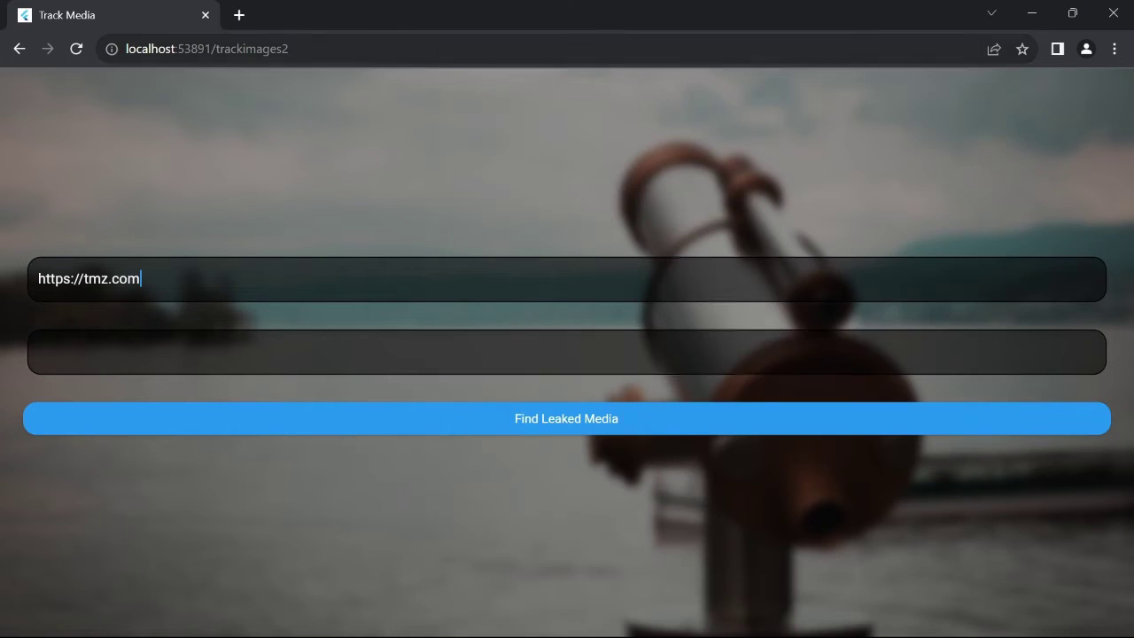
pyautogui.hotkey('ctrl', 'v')
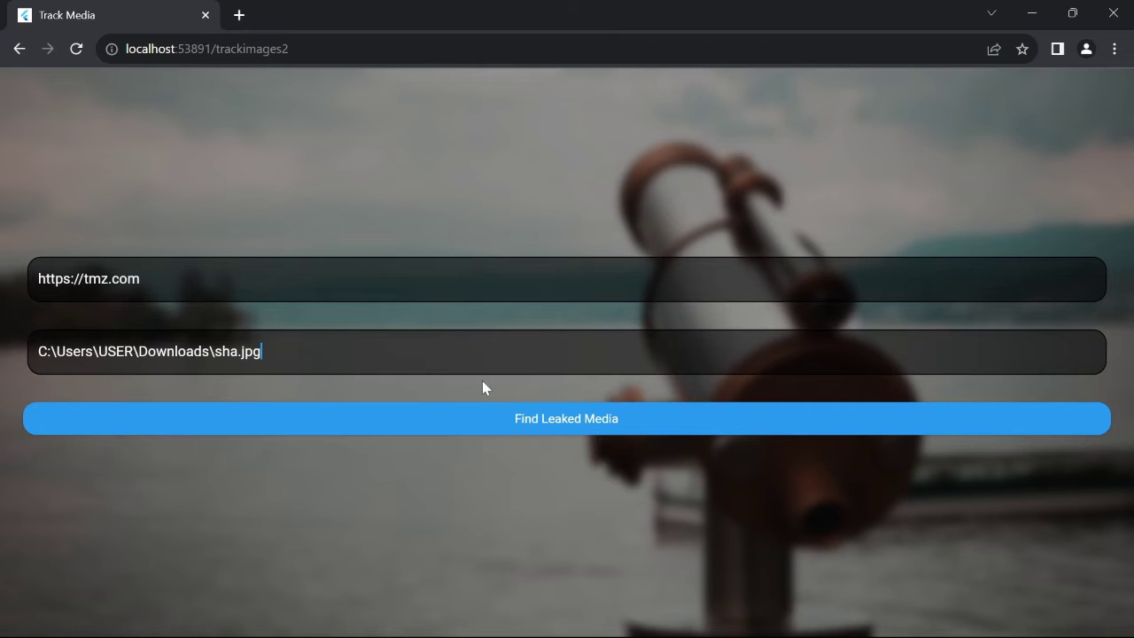
pyautogui.hotkey('alt', 'Tab')
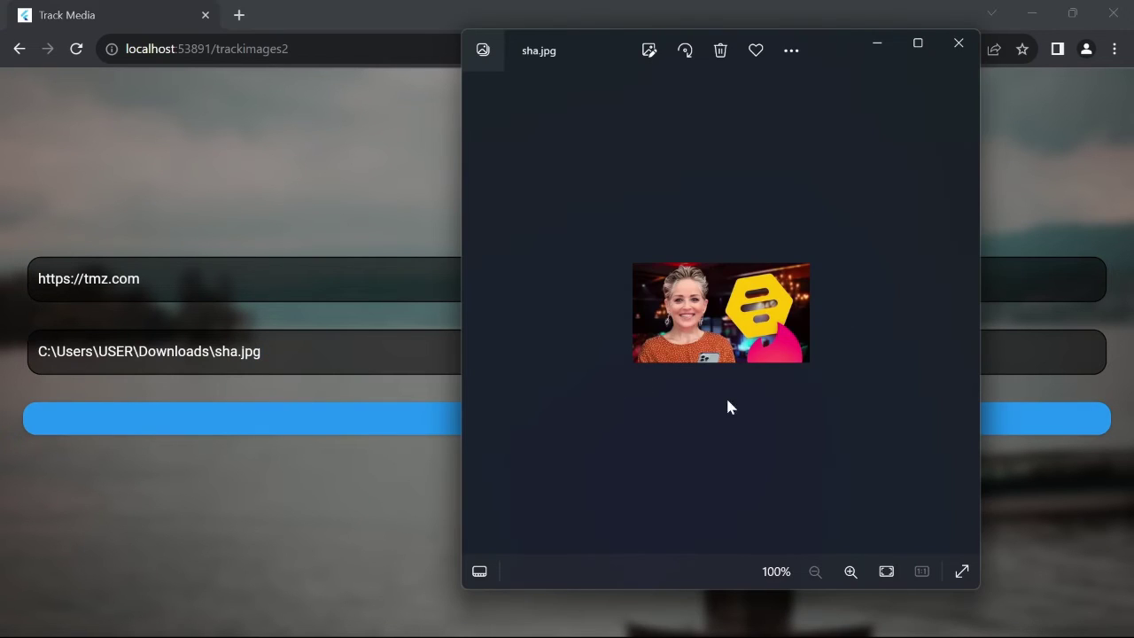
pyautogui.hotkey('alt', 'Tab')
pyautogui.click(545, 419)
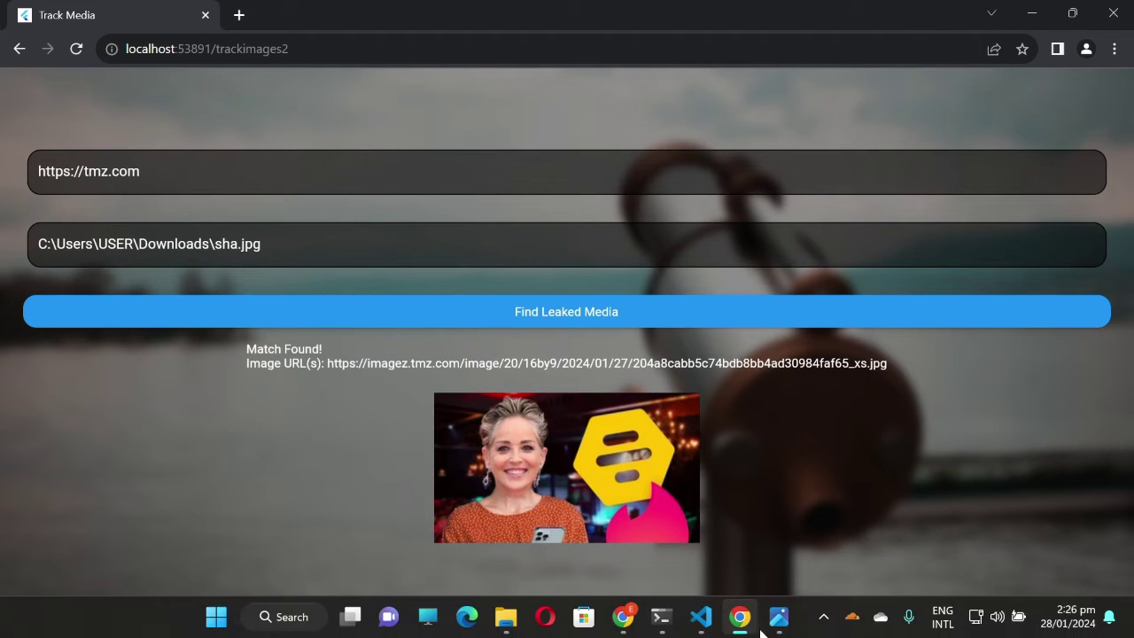
# Step: Open sha.jpg beside the matched result to compare, then minimize the photo
pyautogui.click(740, 621)
pyautogui.moveTo(823, 57); pyautogui.dragTo(302, 90)
pyautogui.click(356, 78)
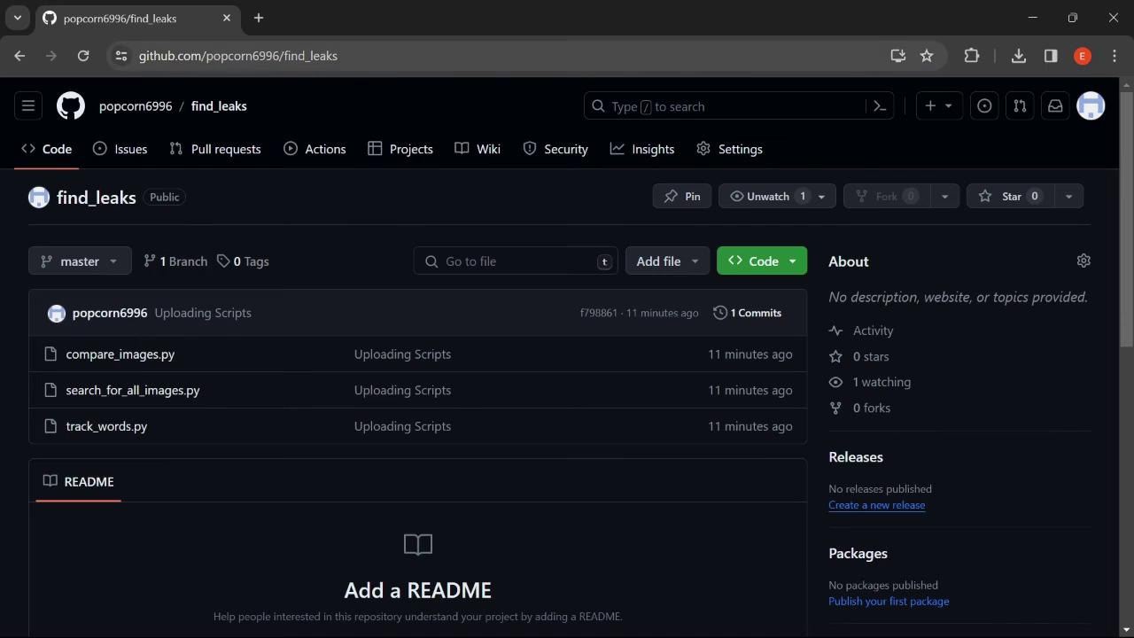
# Step: Check the repo's Code download options and find_leaks-master.zip download, then switch to PowerShell
pyautogui.click(802, 263)
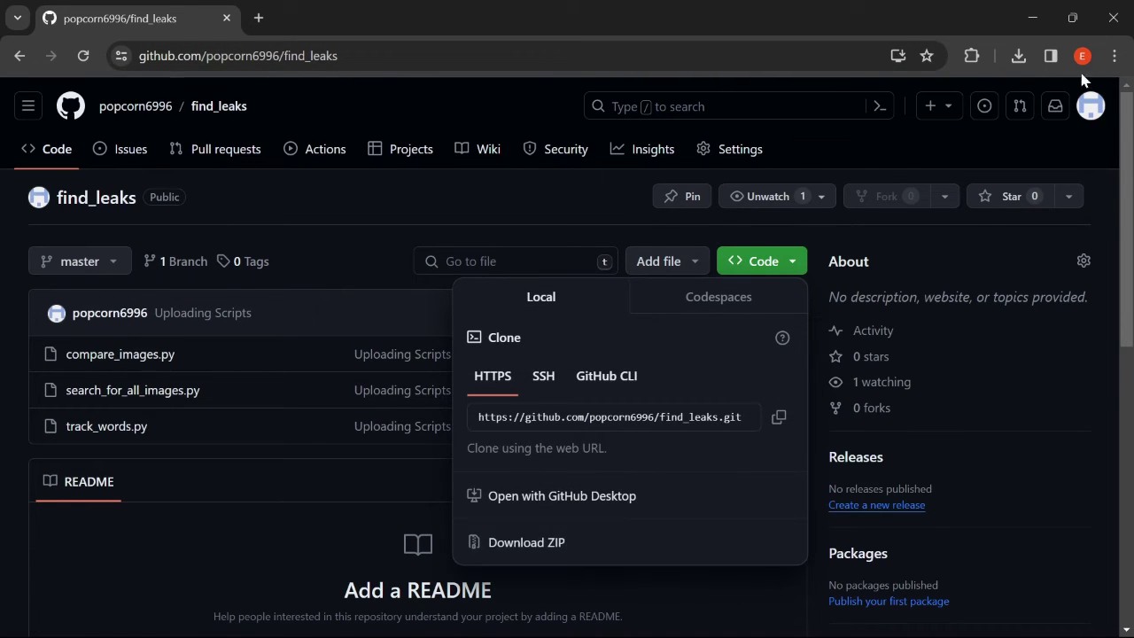
pyautogui.click(1018, 55)
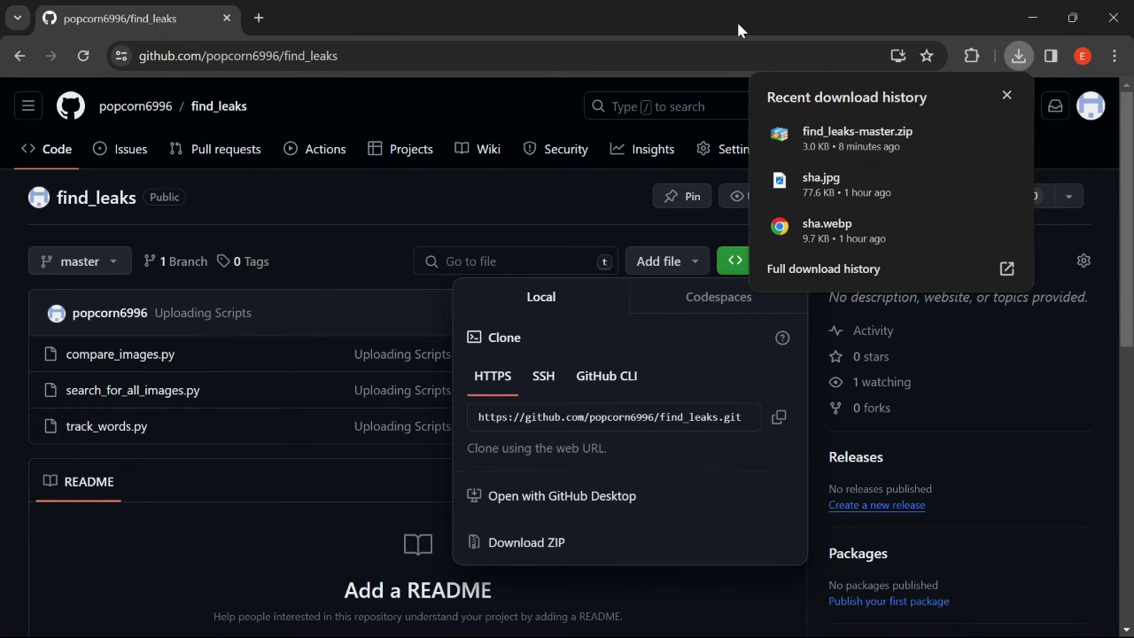
pyautogui.press('ctrl+super+Right')
pyautogui.press('ctrl+super+Right')
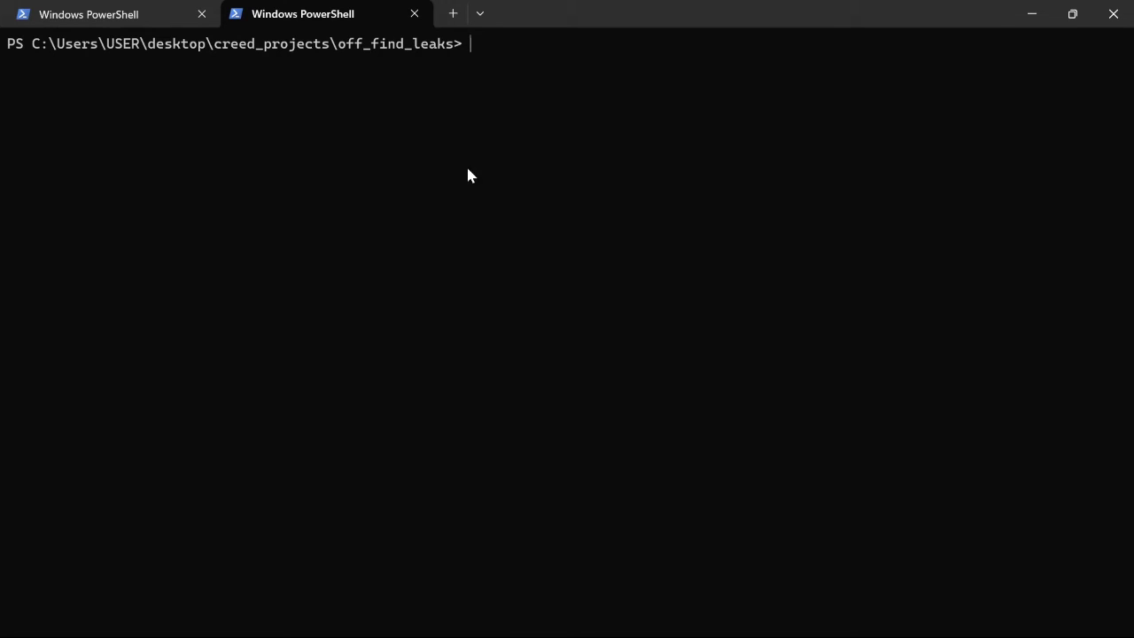
pyautogui.write('python')
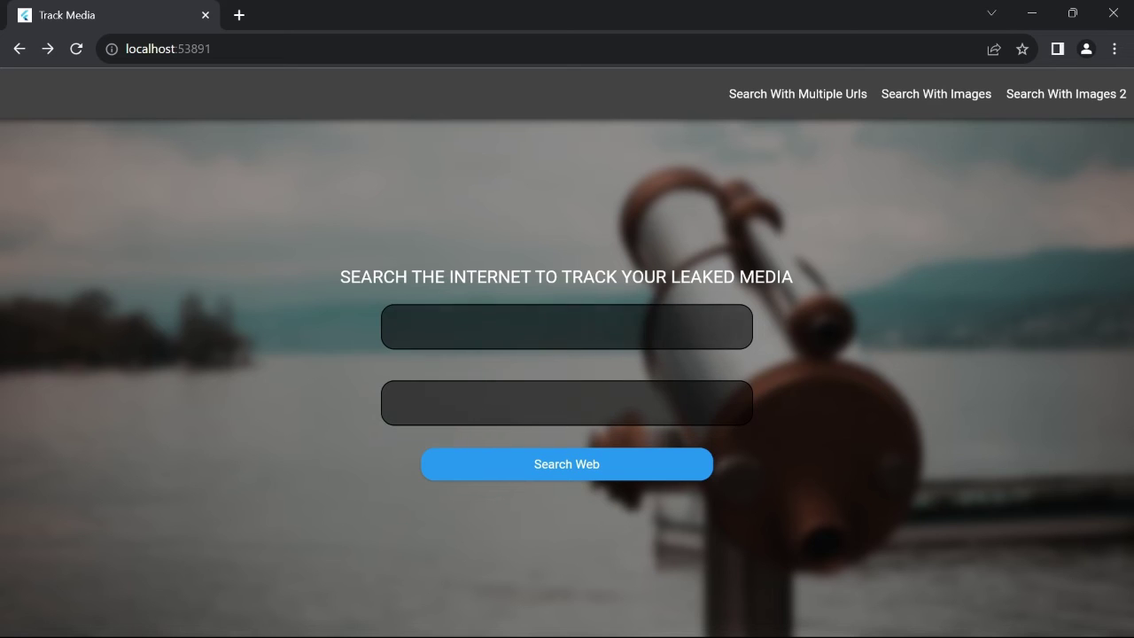
pyautogui.click(1032, 13)
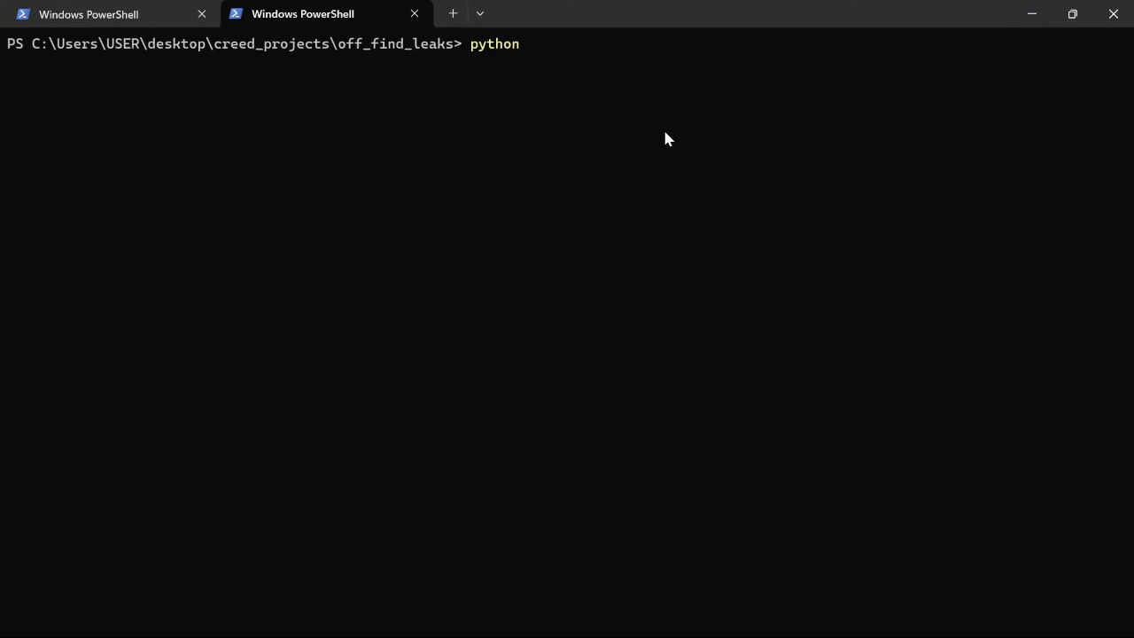
pyautogui.write('track_words.py')
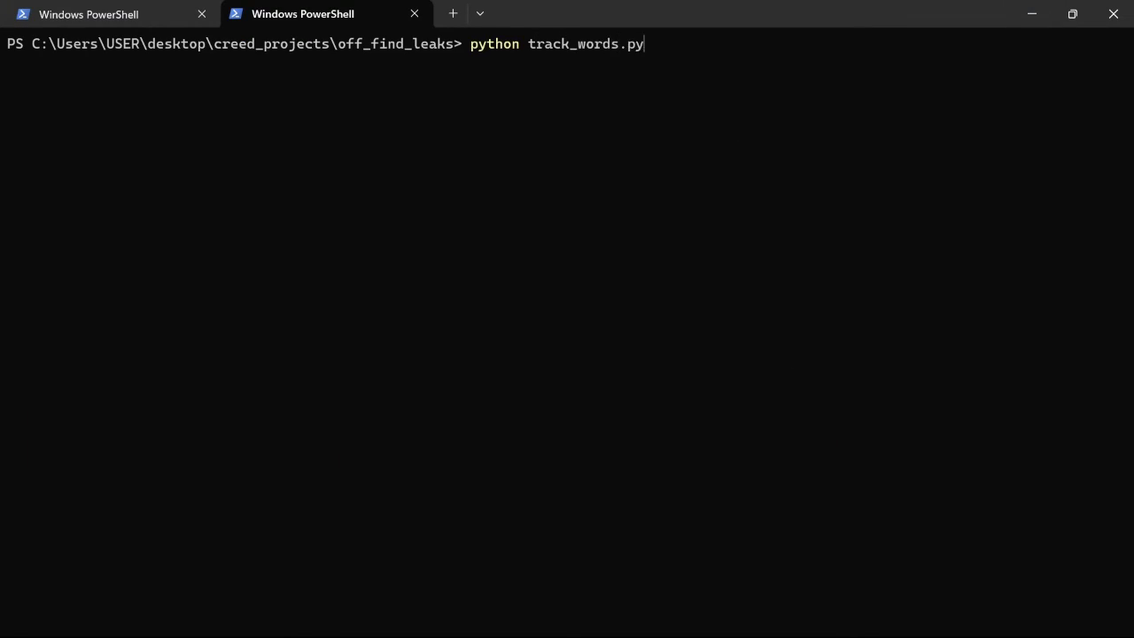
pyautogui.hotkey('alt', 'Tab')
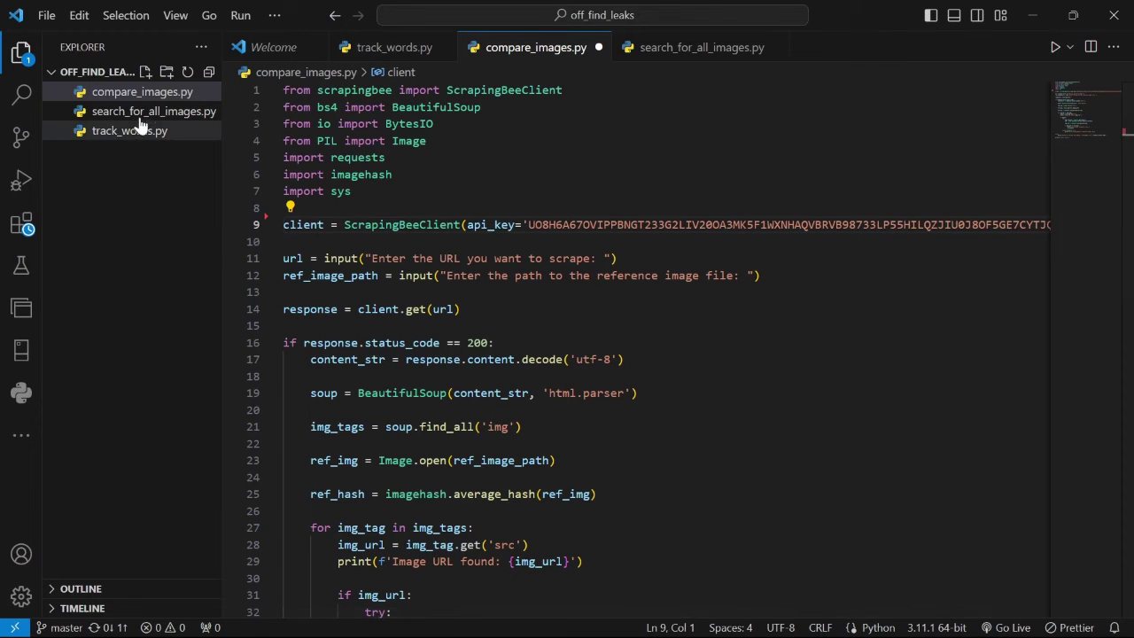
pyautogui.hotkey('alt', 'Tab')
pyautogui.press('Return')
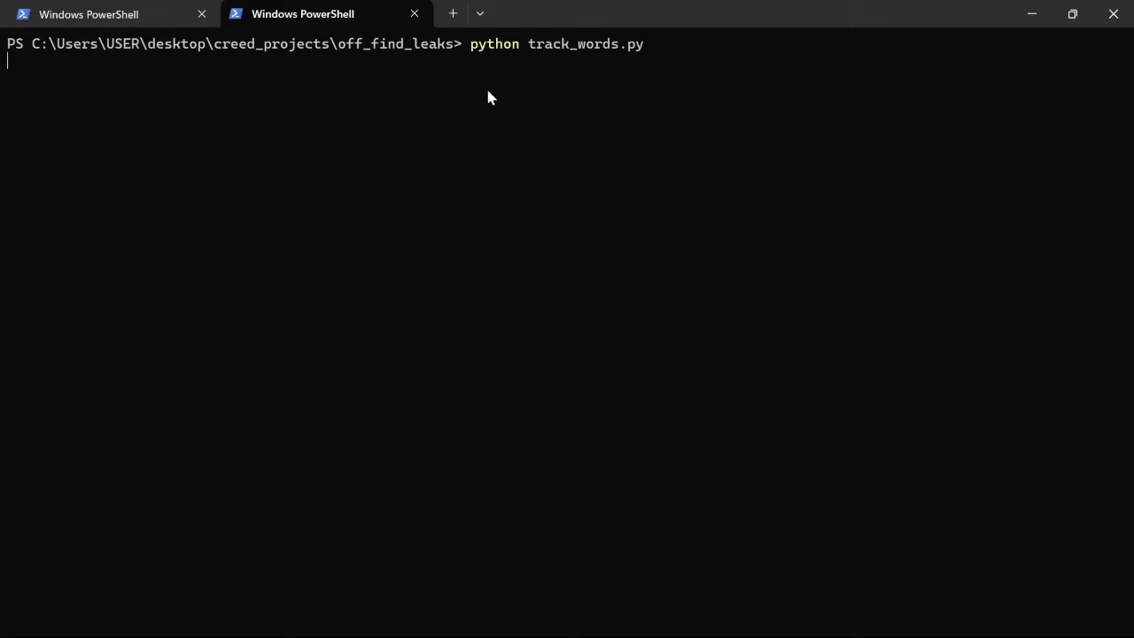
pyautogui.write('https://tmz.com')
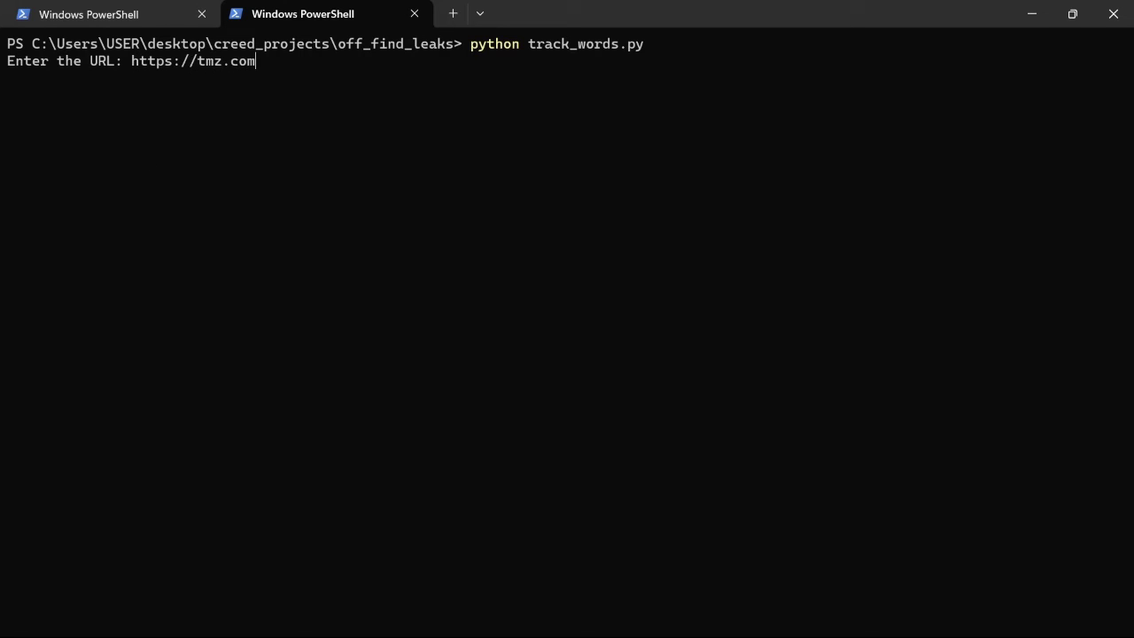
pyautogui.press('Return')
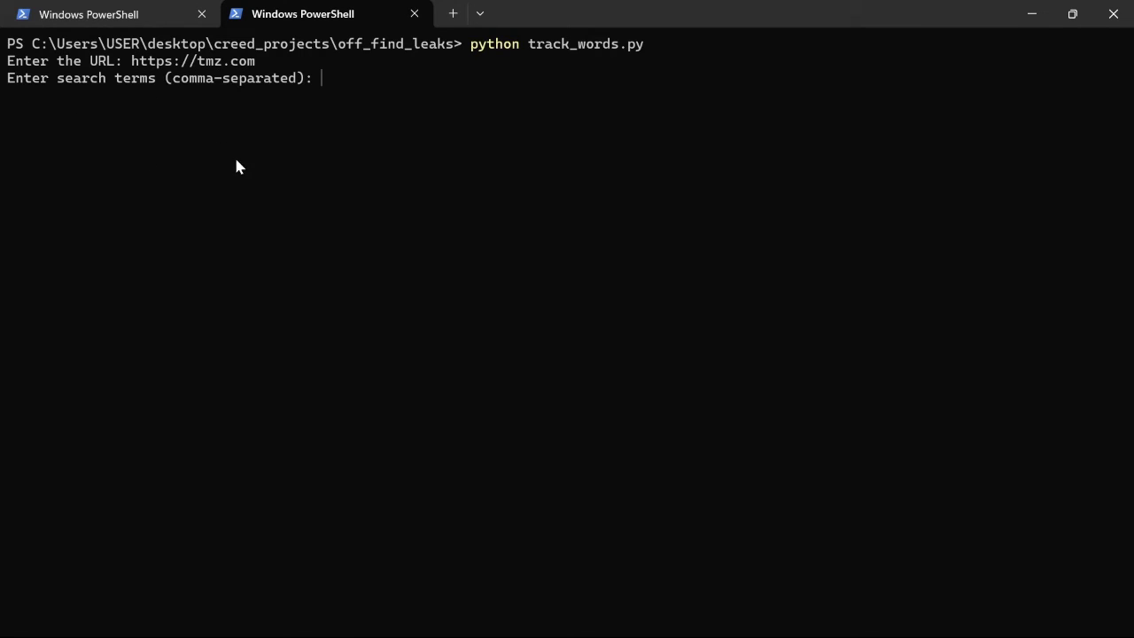
pyautogui.write('sharon')
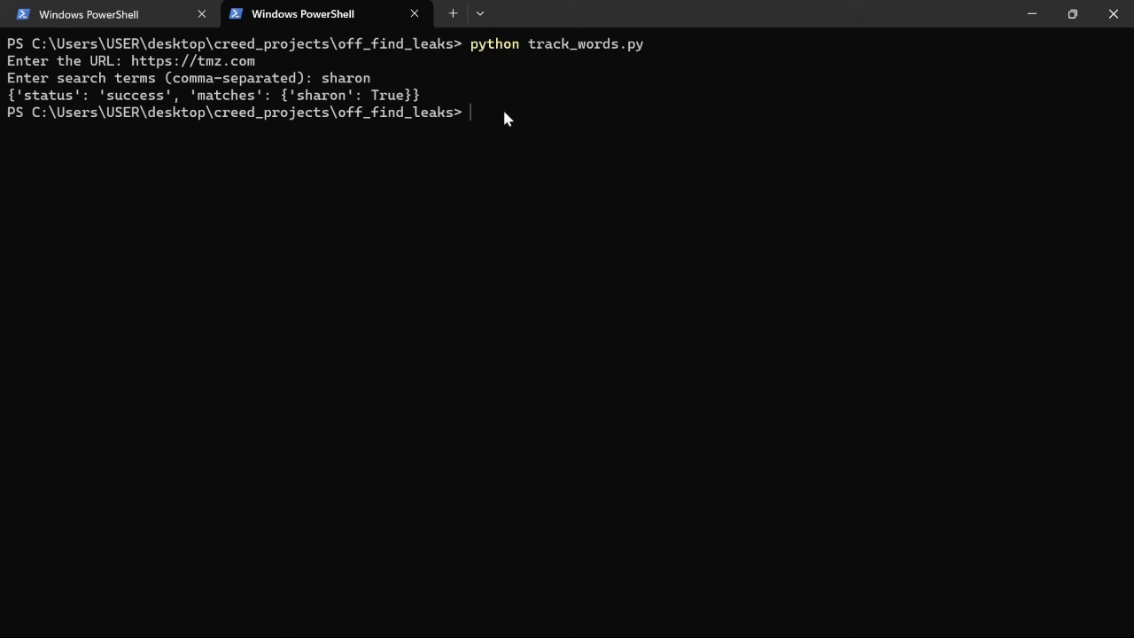
pyautogui.write('python search_for_all_images.py')
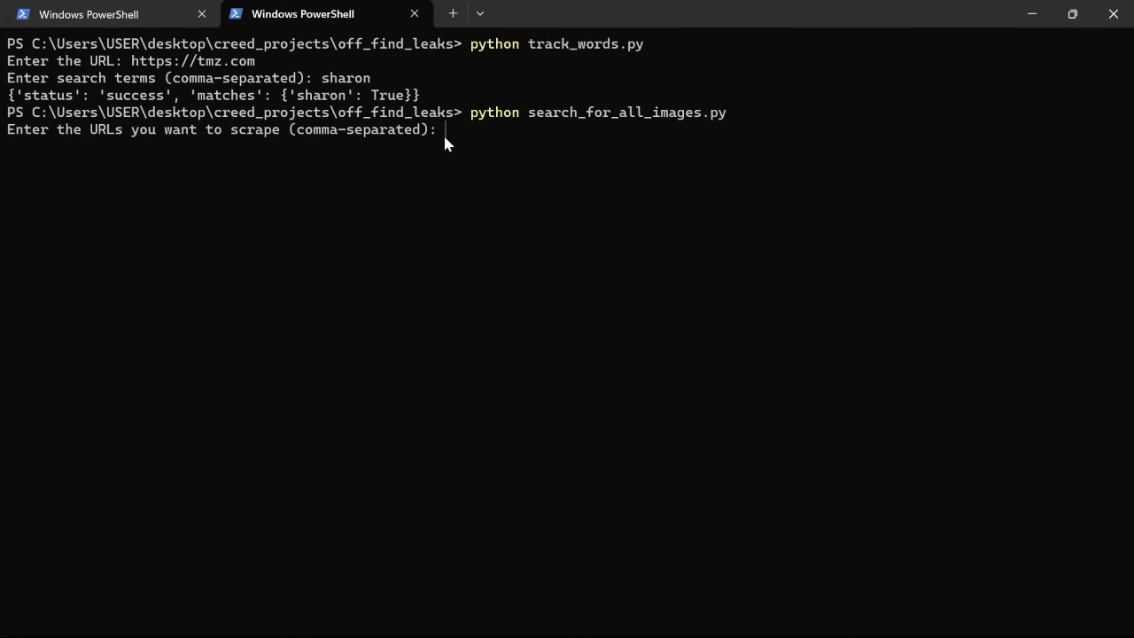
pyautogui.write('https://tmz.com')
pyautogui.press('Return')
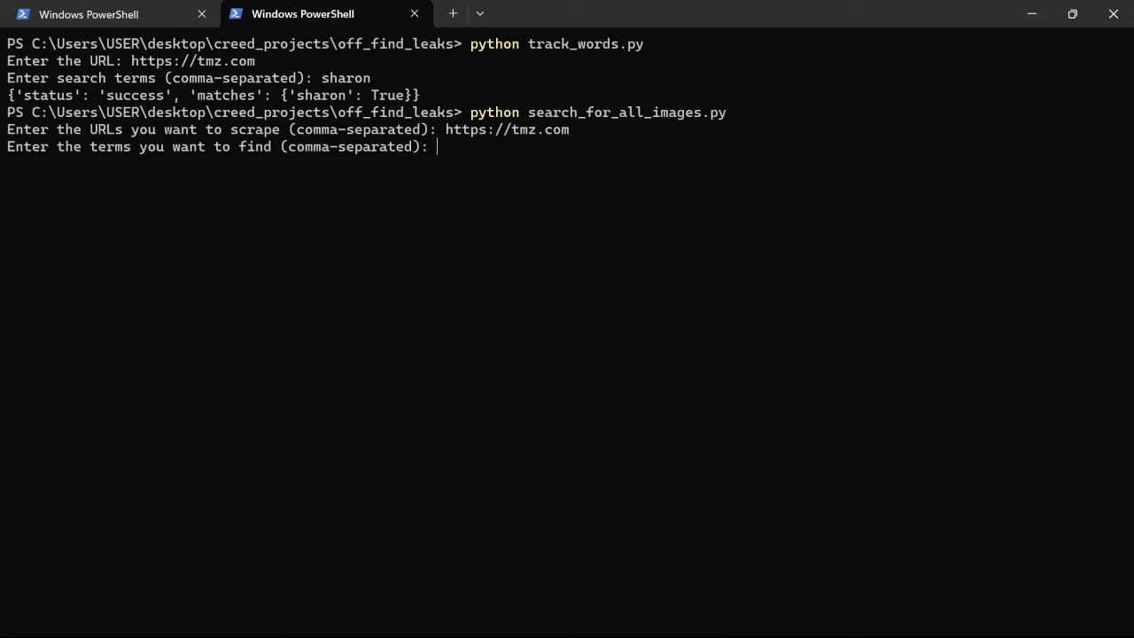
pyautogui.write('sharon')
pyautogui.press('Return')
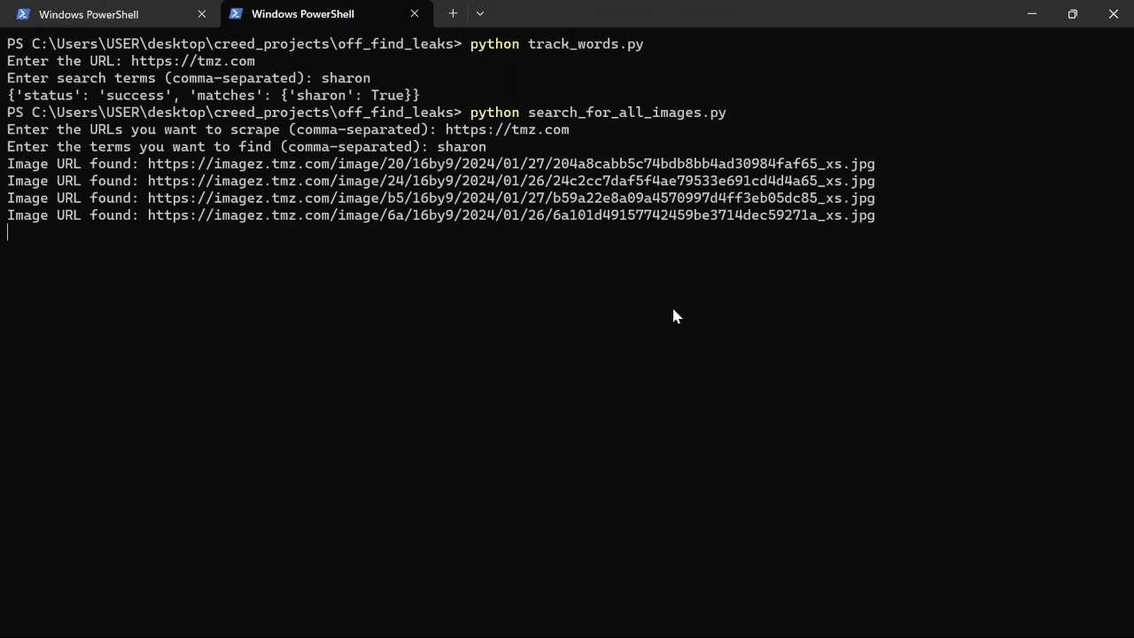
pyautogui.hotkey('ctrl', 'c')
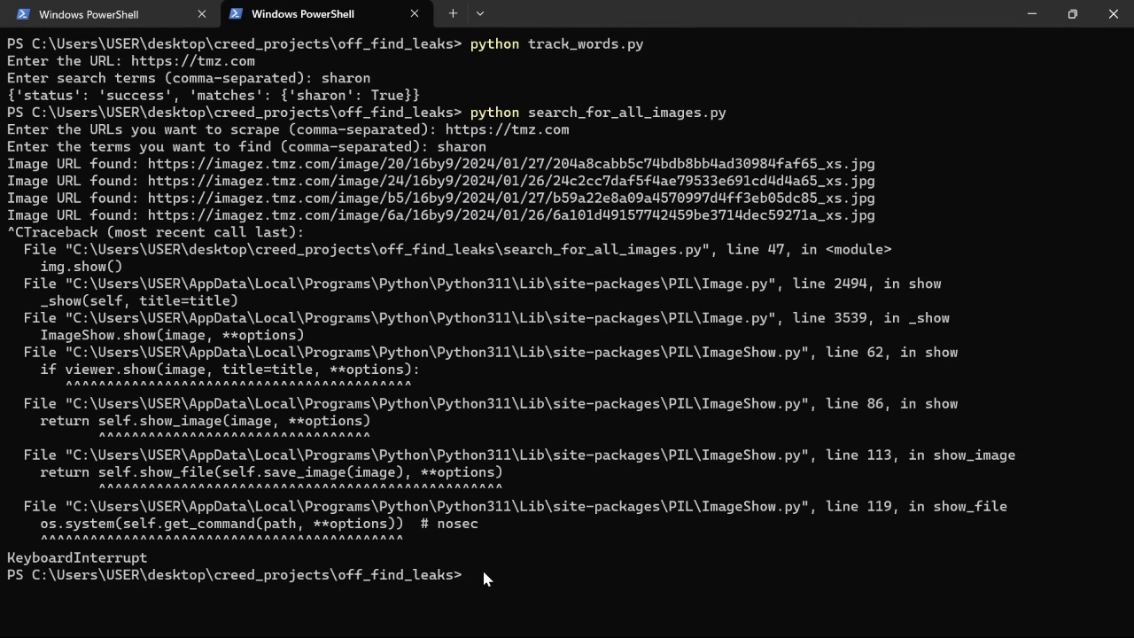
pyautogui.write('clear')
pyautogui.press('Return')
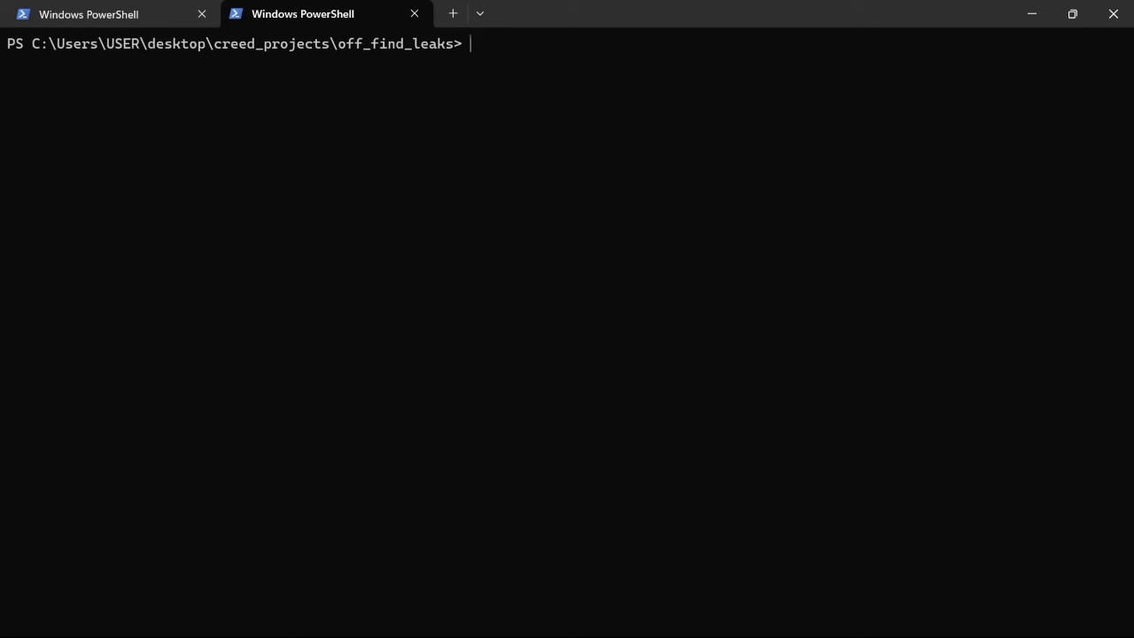
pyautogui.write('python compare')
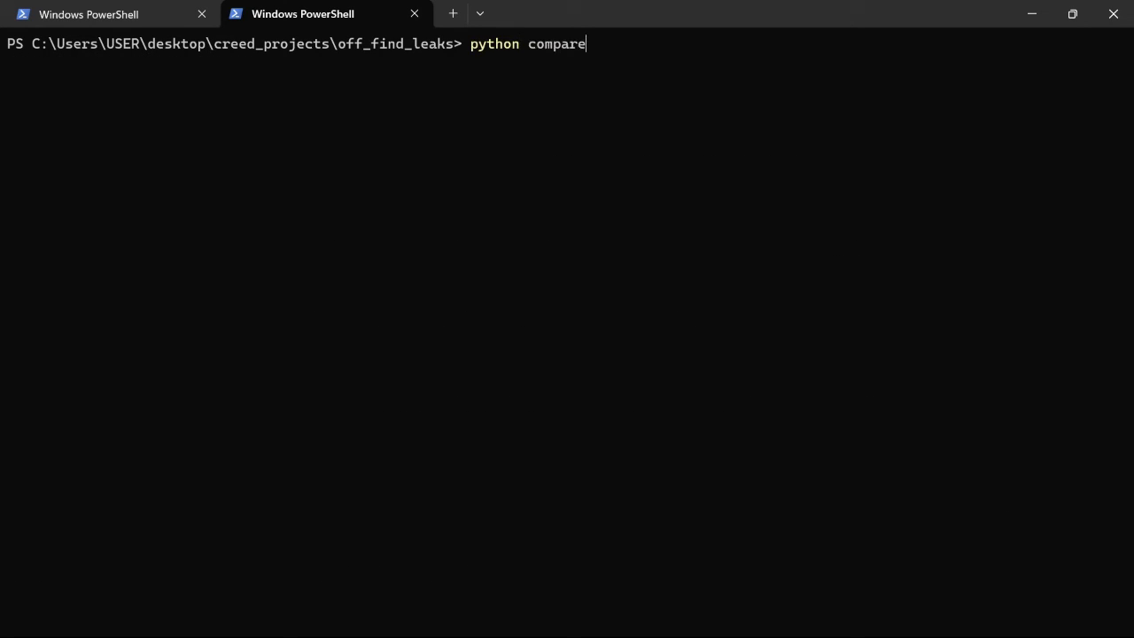
pyautogui.write('_images.py')
pyautogui.press('Return')
pyautogui.write('https://')
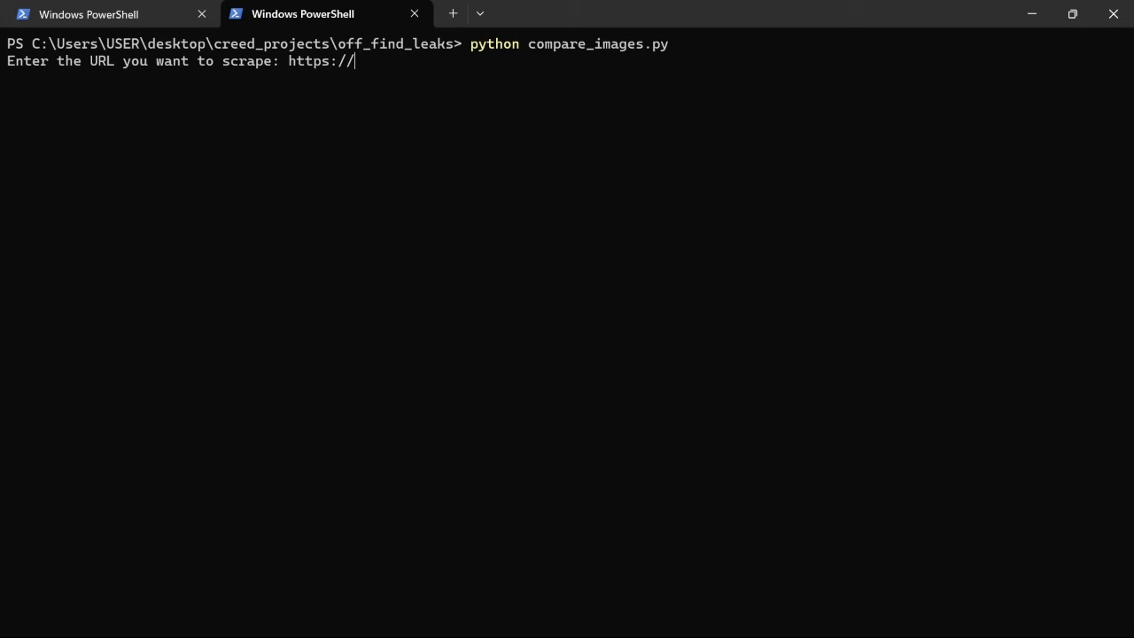
pyautogui.write('tmz.com')
pyautogui.press('Return')
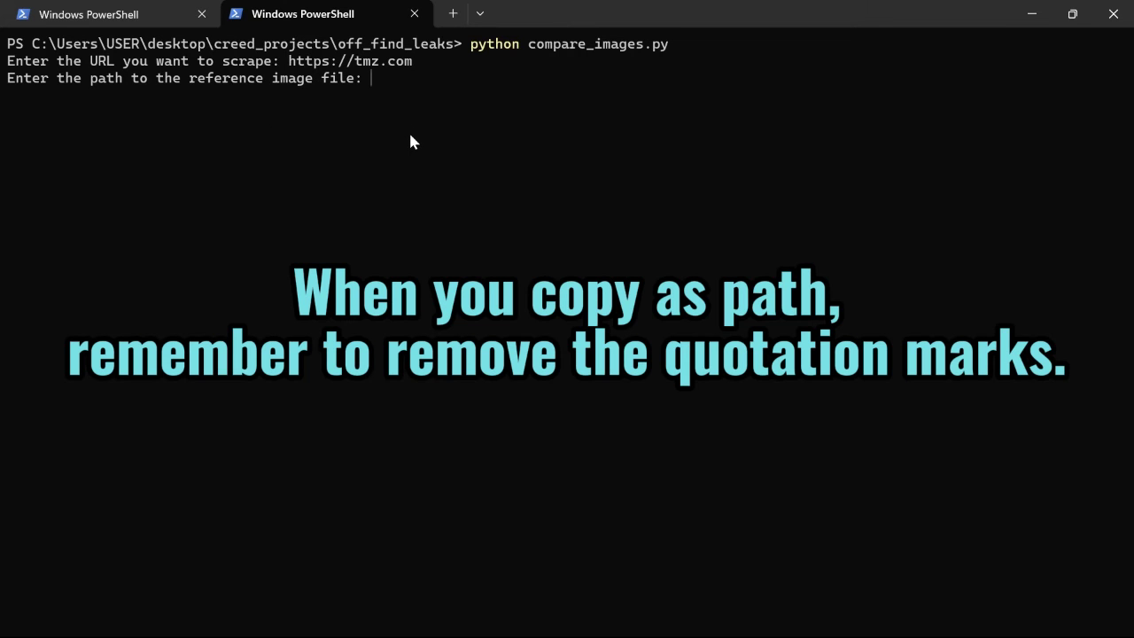
pyautogui.hotkey('ctrl', 'v')
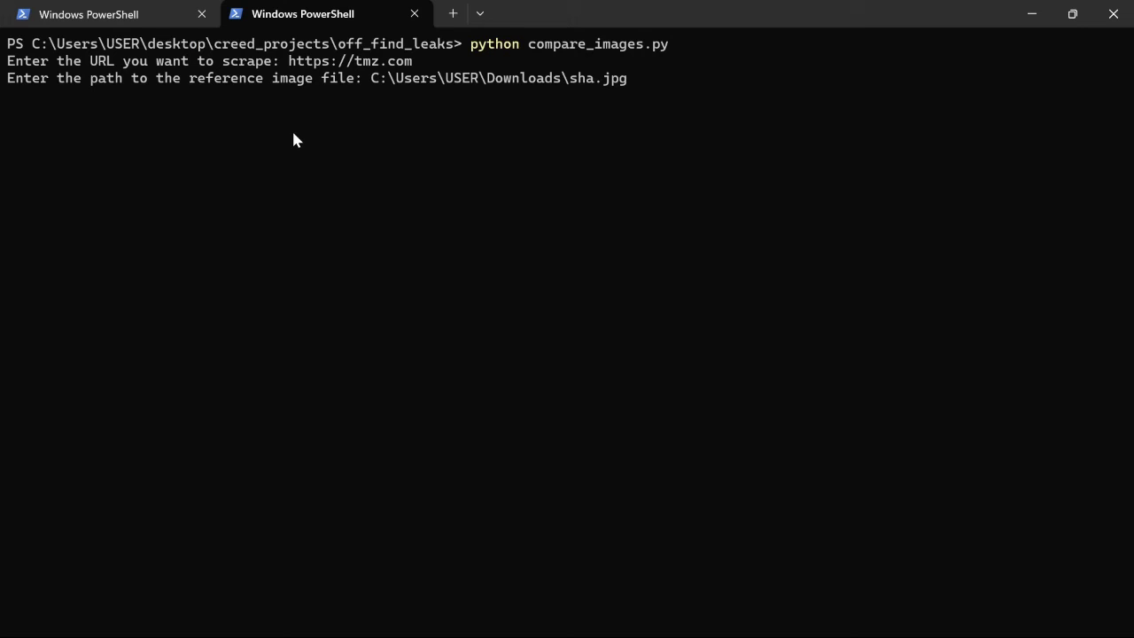
pyautogui.press('Return')
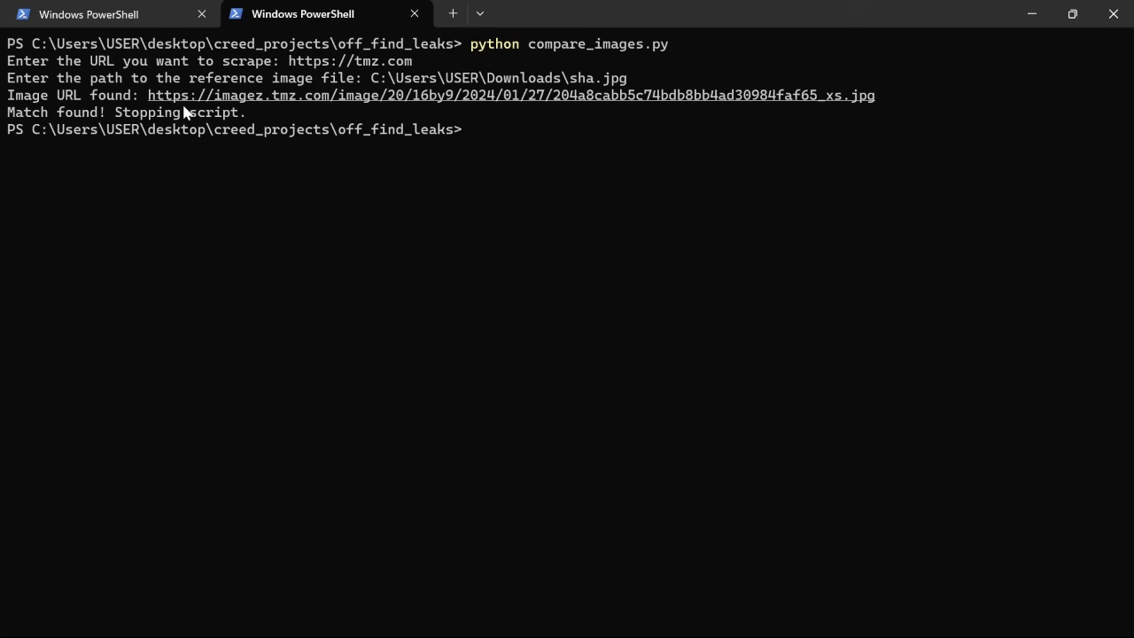
# Step: Copy the matched imagez.tmz.com URL from PowerShell and load it in a new Chrome tab
pyautogui.moveTo(147, 99); pyautogui.dragTo(878, 100)
pyautogui.hotkey('ctrl', 'c')
pyautogui.press('super+ctrl+Right')
pyautogui.click(256, 19)
pyautogui.hotkey('ctrl', 'v')
pyautogui.press('Return')
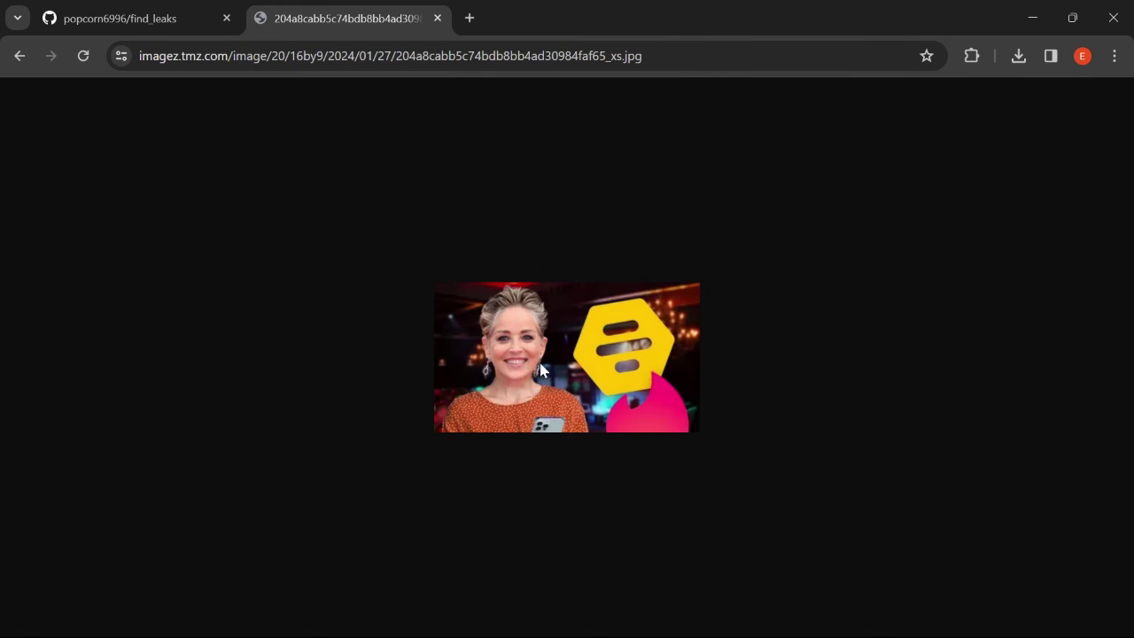